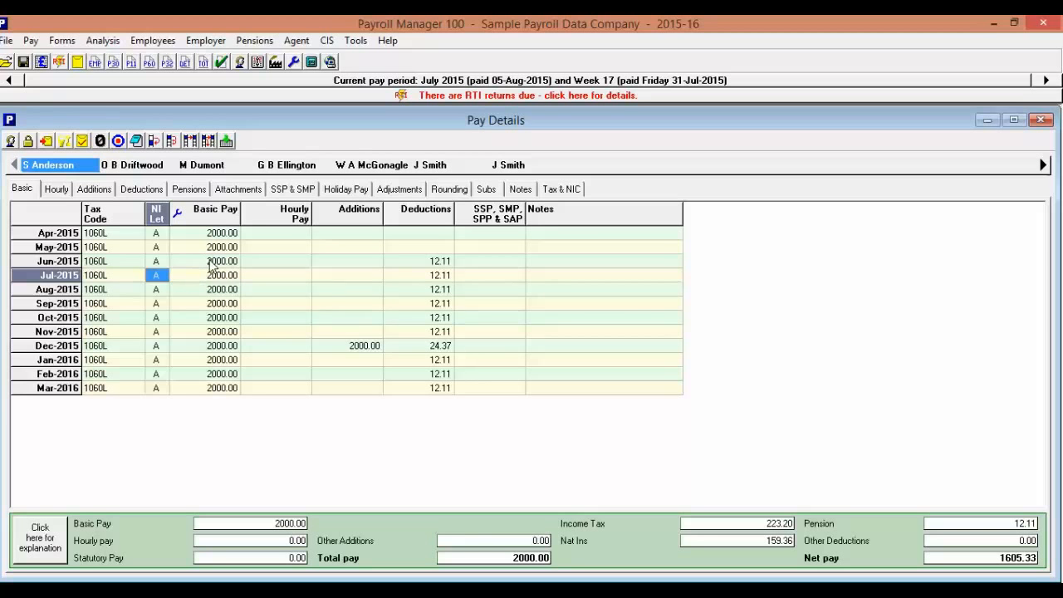
# Examine the weekly pay records of the fifth listed employee, including the greyed-out weeks at both ends of the employment.
pyautogui.click(369, 166)
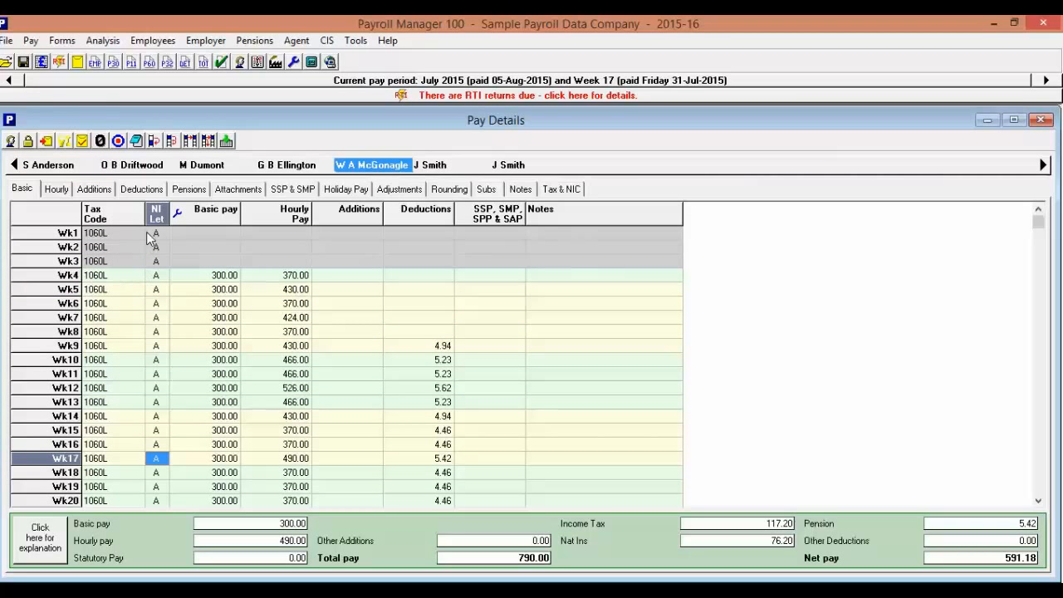
pyautogui.press('Down')
pyautogui.press('Down')
pyautogui.press('Down')
pyautogui.press('Down')
pyautogui.press('Down')
pyautogui.press('Down')
pyautogui.press('Down')
pyautogui.press('Down')
pyautogui.press('Down')
pyautogui.press('Down')
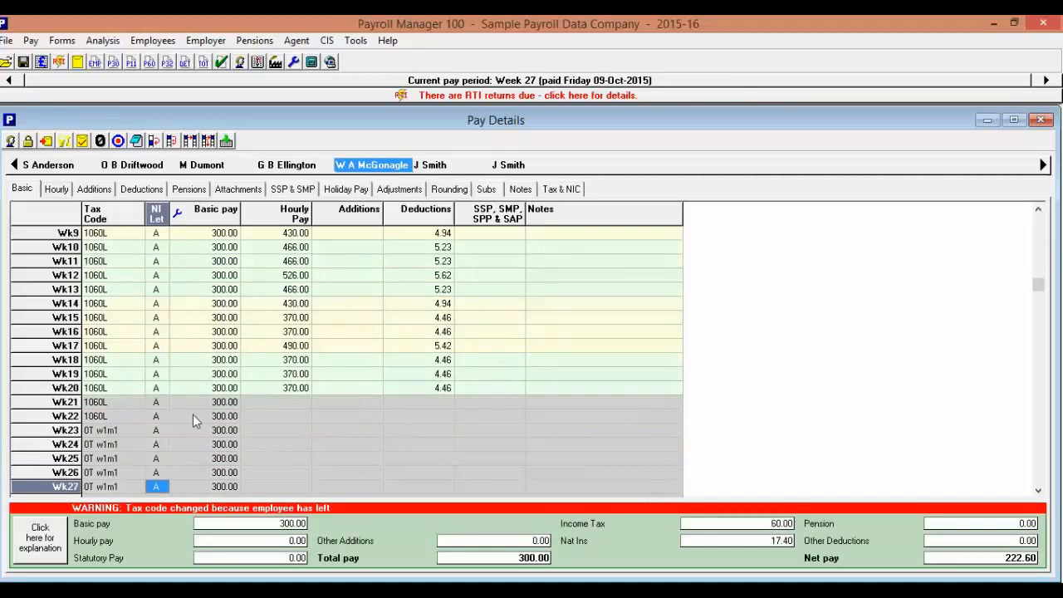
pyautogui.press('Up')
pyautogui.press('Up')
pyautogui.press('Up')
pyautogui.press('Up')
pyautogui.press('Up')
pyautogui.press('Up')
pyautogui.press('Up')
pyautogui.press('Up')
pyautogui.press('Up')
pyautogui.press('Up')
pyautogui.press('Up')
pyautogui.press('Up')
pyautogui.press('Up')
pyautogui.press('Up')
pyautogui.press('Up')
pyautogui.press('Up')
pyautogui.press('Up')
pyautogui.press('Up')
pyautogui.press('Up')
pyautogui.press('Up')
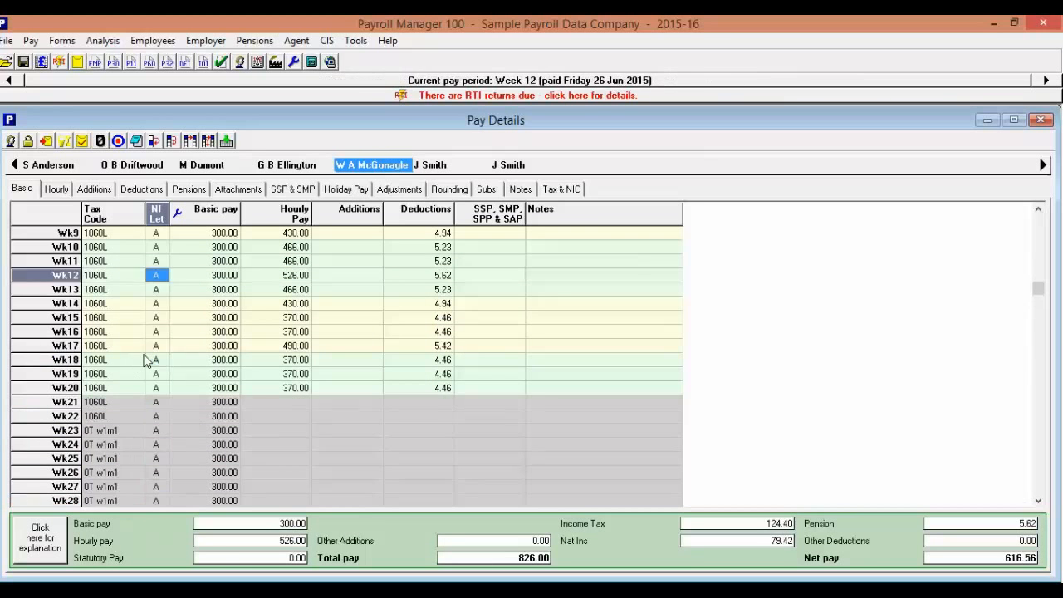
pyautogui.press('Up')
pyautogui.press('Up')
pyautogui.press('Up')
pyautogui.press('Up')
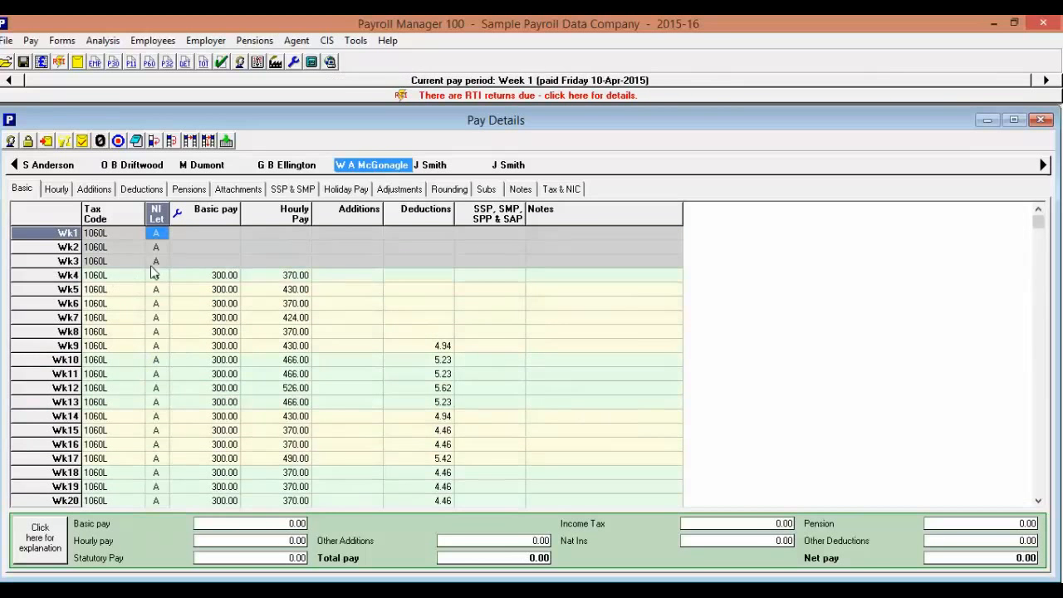
pyautogui.press('Down')
pyautogui.press('Down')
pyautogui.press('Down')
pyautogui.press('Down')
pyautogui.press('Down')
pyautogui.press('Down')
pyautogui.press('Down')
pyautogui.press('Down')
pyautogui.press('Down')
pyautogui.press('Down')
pyautogui.press('Down')
pyautogui.press('Down')
pyautogui.press('Down')
pyautogui.press('Down')
pyautogui.press('Down')
pyautogui.press('Down')
pyautogui.press('Down')
pyautogui.press('Down')
pyautogui.press('Down')
pyautogui.press('Down')
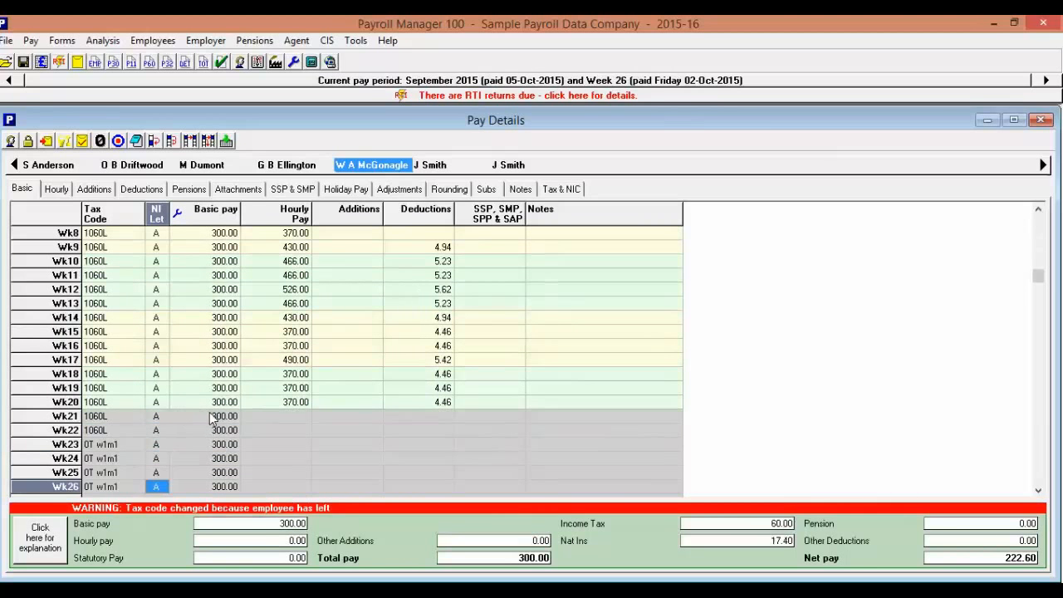
pyautogui.press('Up')
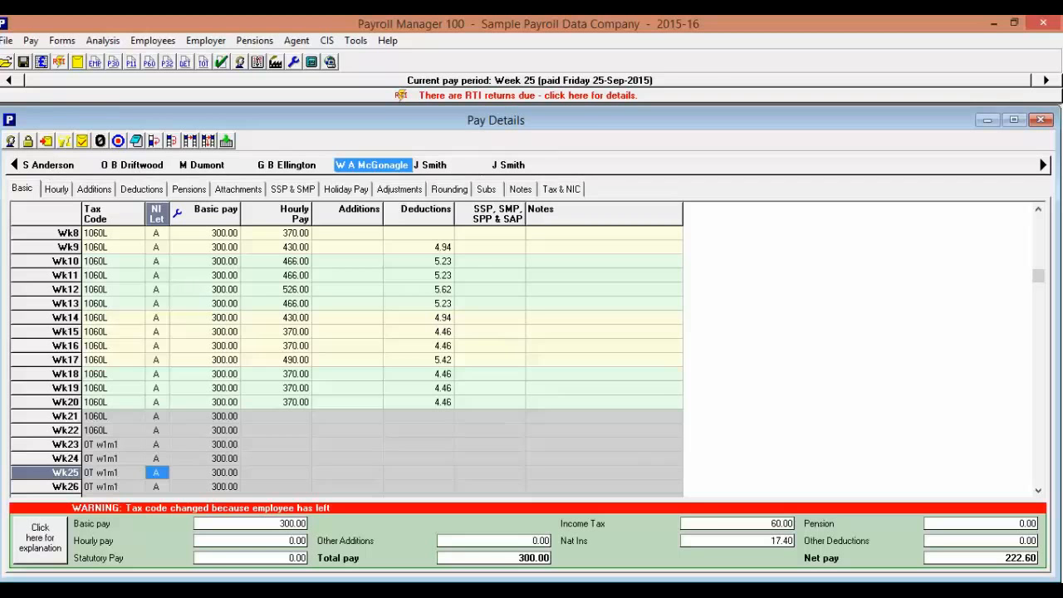
# For the first listed employee, set the August 2015 tax code to 1065L and apply it to the rest of the year.
pyautogui.click(47, 164)
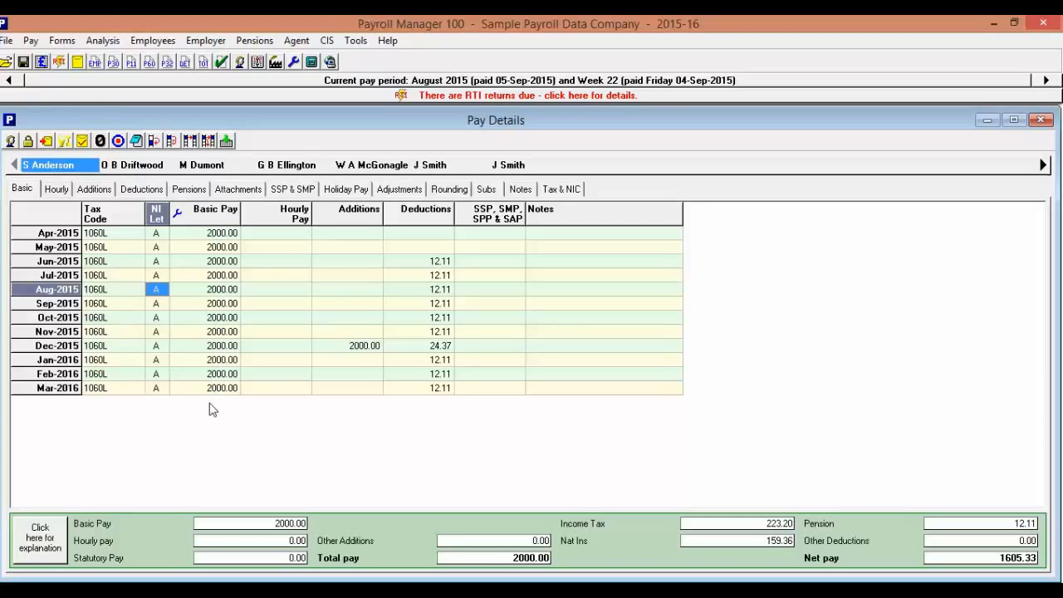
pyautogui.click(110, 292)
pyautogui.click(110, 296)
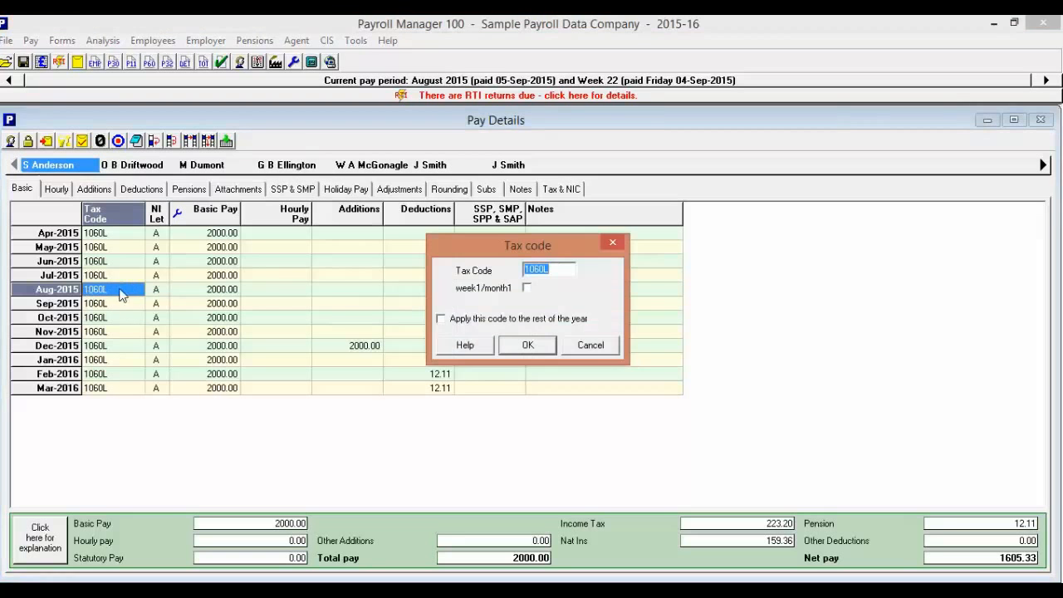
pyautogui.click(545, 270)
pyautogui.press('BackSpace')
pyautogui.write('5')
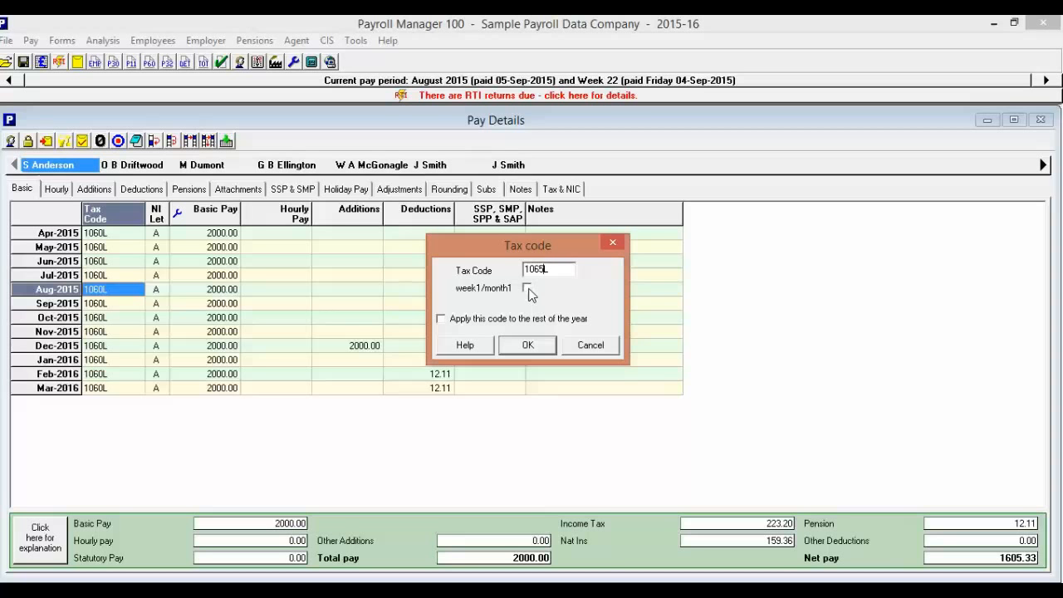
pyautogui.click(441, 319)
pyautogui.click(527, 347)
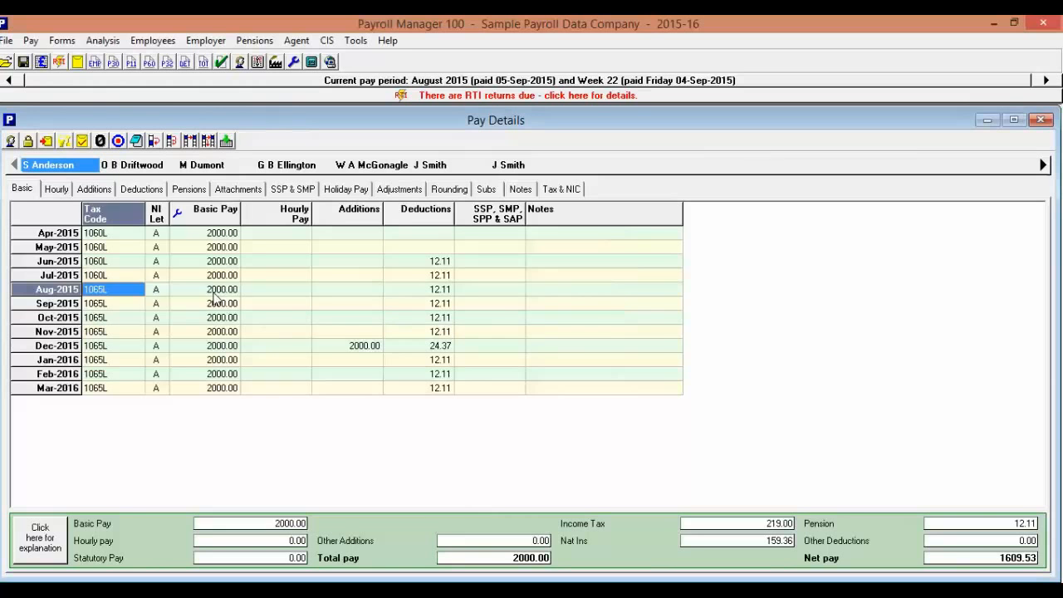
# Set the employee's August 2015 basic pay to 2100 and copy it to all the following months.
pyautogui.click(213, 290)
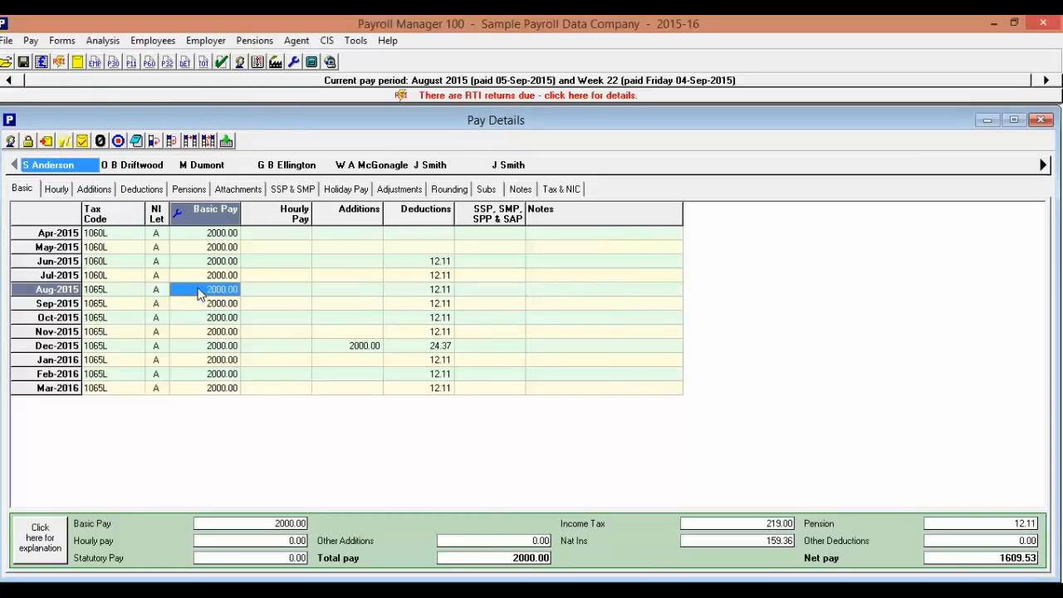
pyautogui.click(199, 293)
pyautogui.write('2100')
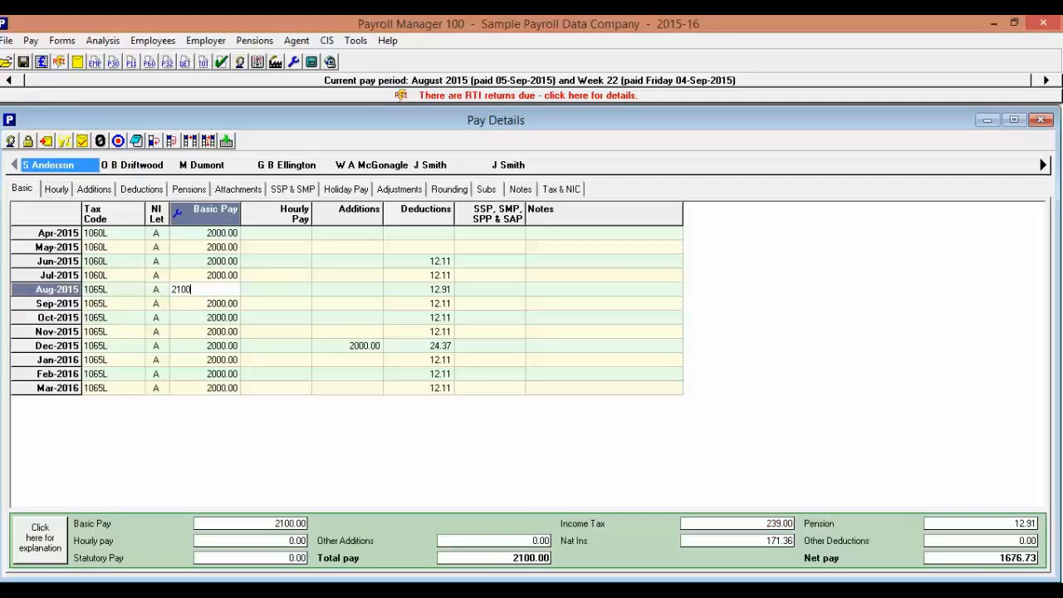
pyautogui.press('Return')
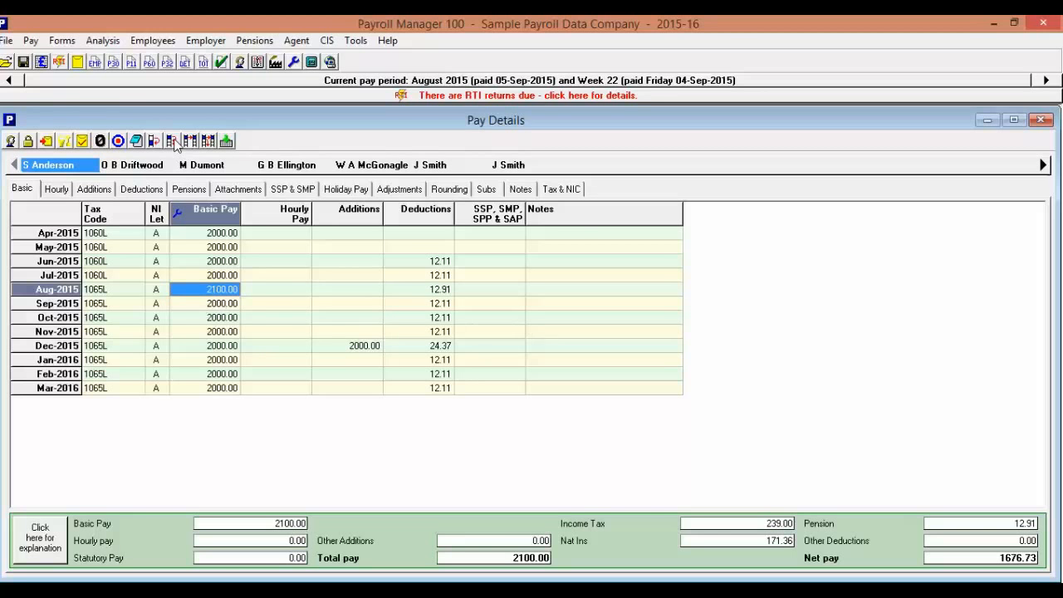
pyautogui.click(175, 143)
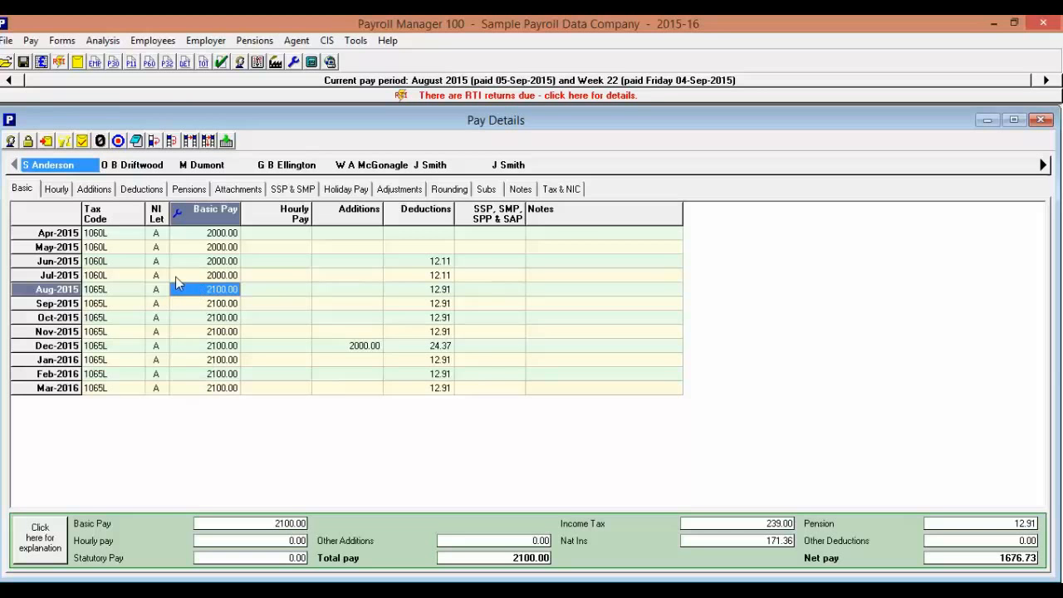
# Review the employee's hourly pay setup, including the rate descriptions and pensionable options, and close it without changes.
pyautogui.click(56, 189)
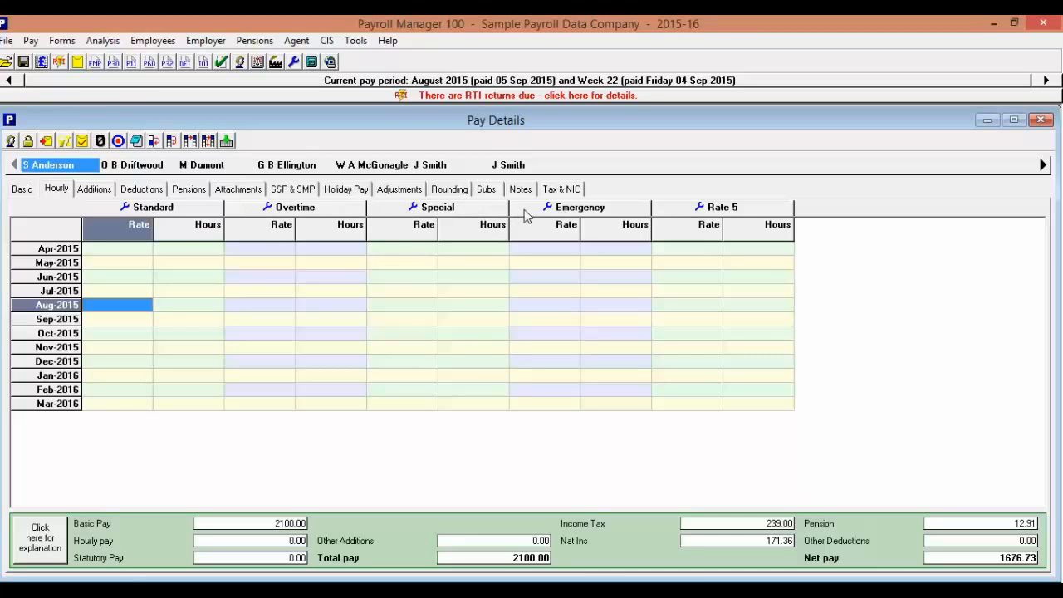
pyautogui.click(125, 207)
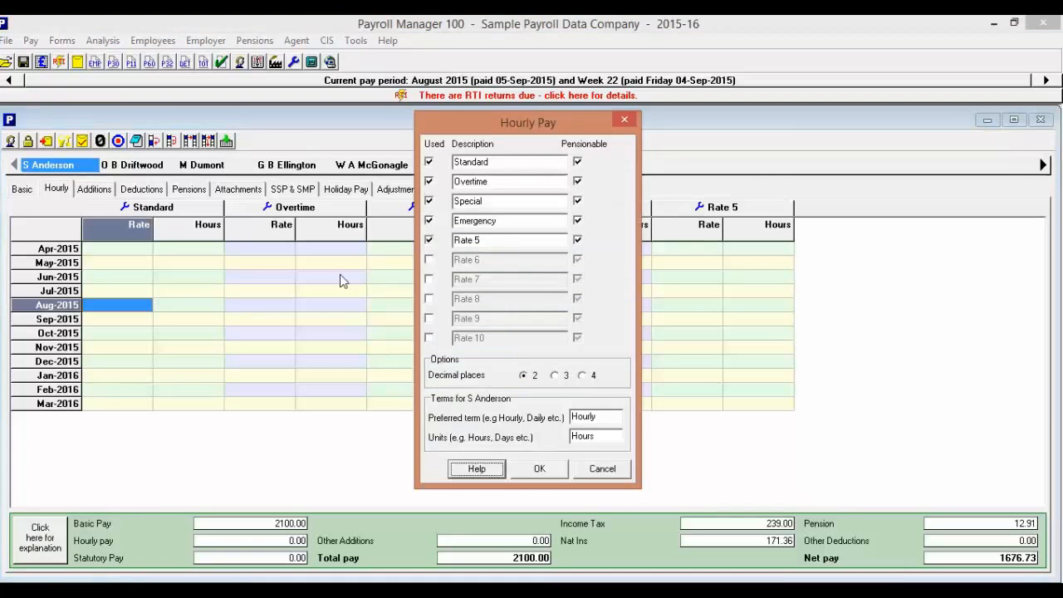
pyautogui.doubleClick(503, 162)
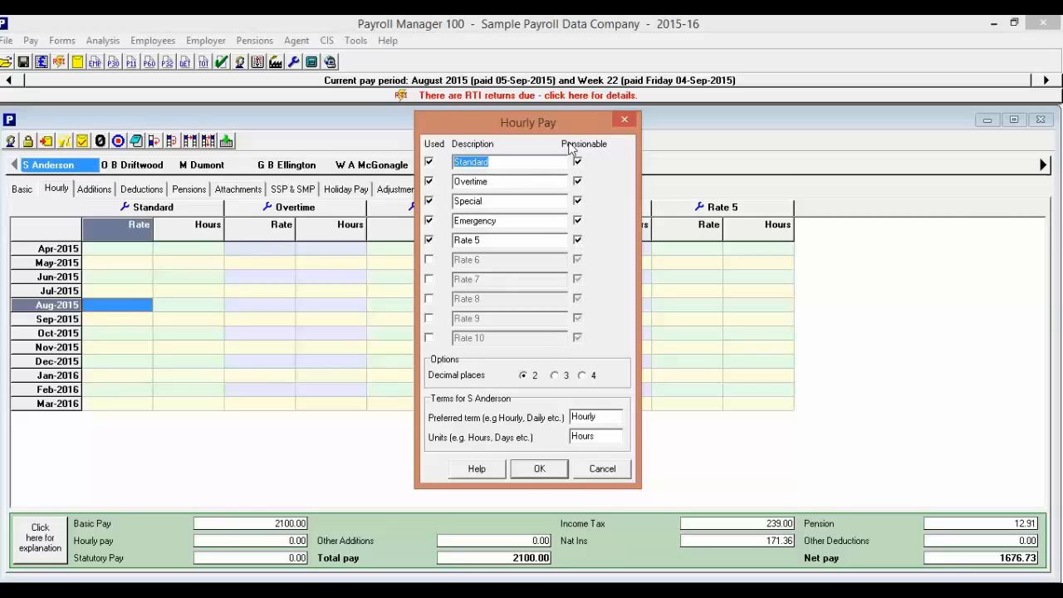
pyautogui.click(538, 468)
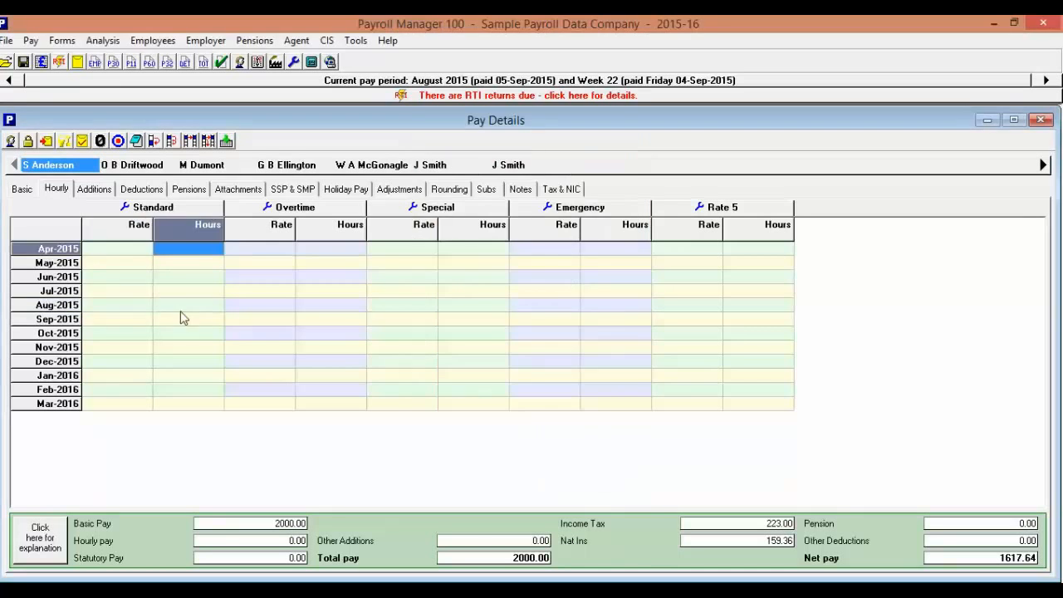
# Enter a standard hourly rate of 12 and 35 standard hours for July 2015.
pyautogui.click(120, 293)
pyautogui.click(124, 293)
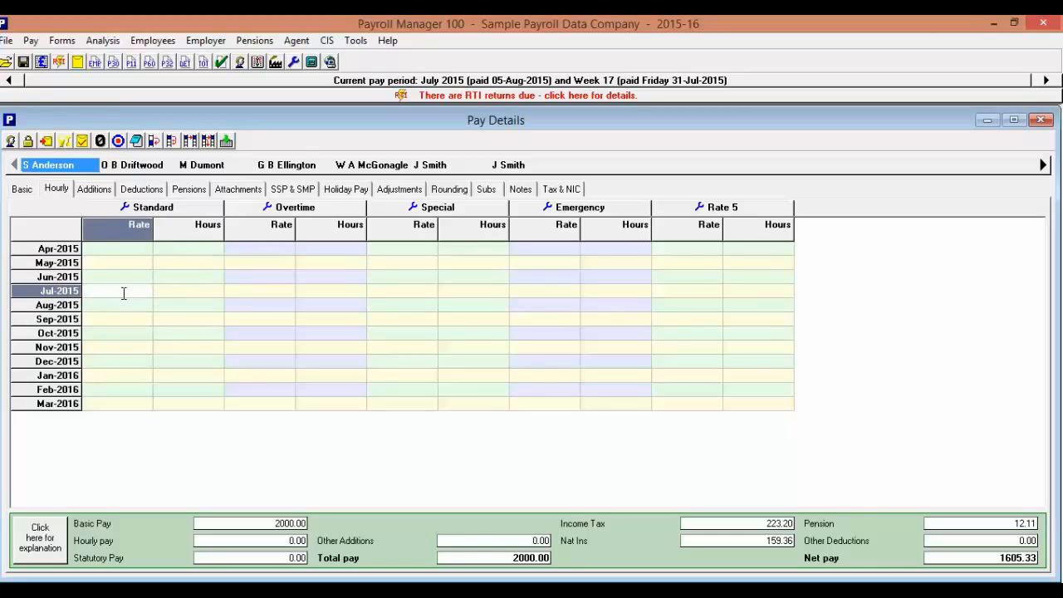
pyautogui.write('12')
pyautogui.press('Tab')
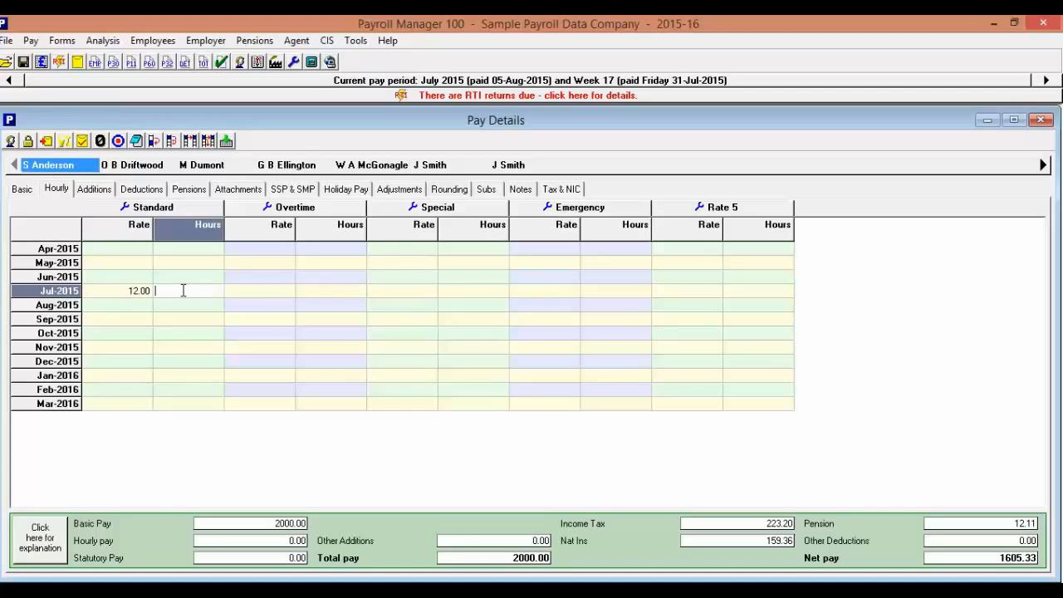
pyautogui.write('35')
pyautogui.press('Return')
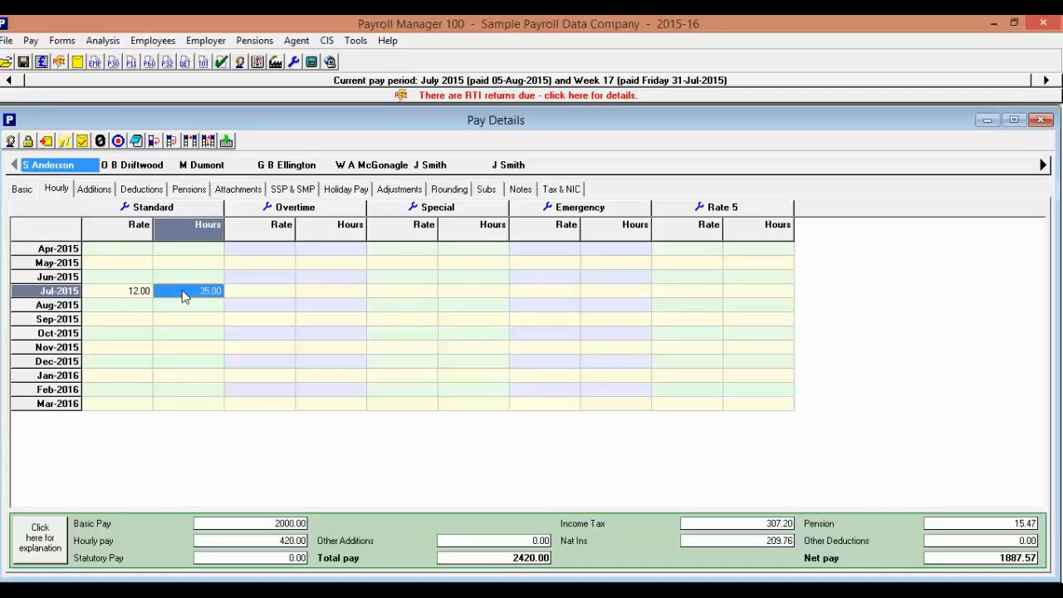
# Copy the July standard rate and standard hours to all the following months.
pyautogui.click(118, 292)
pyautogui.click(171, 140)
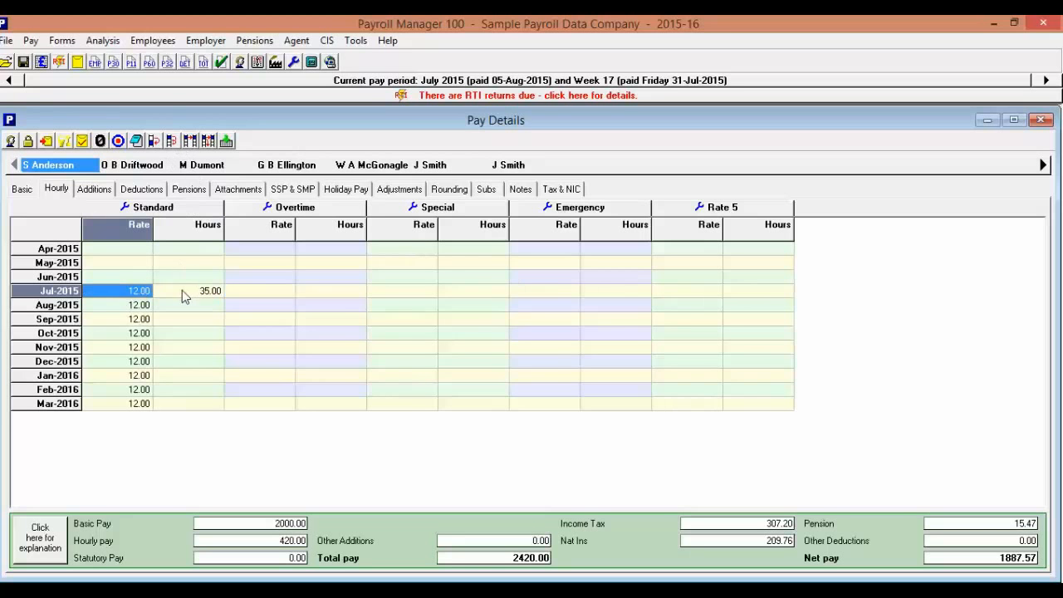
pyautogui.click(185, 297)
pyautogui.click(172, 140)
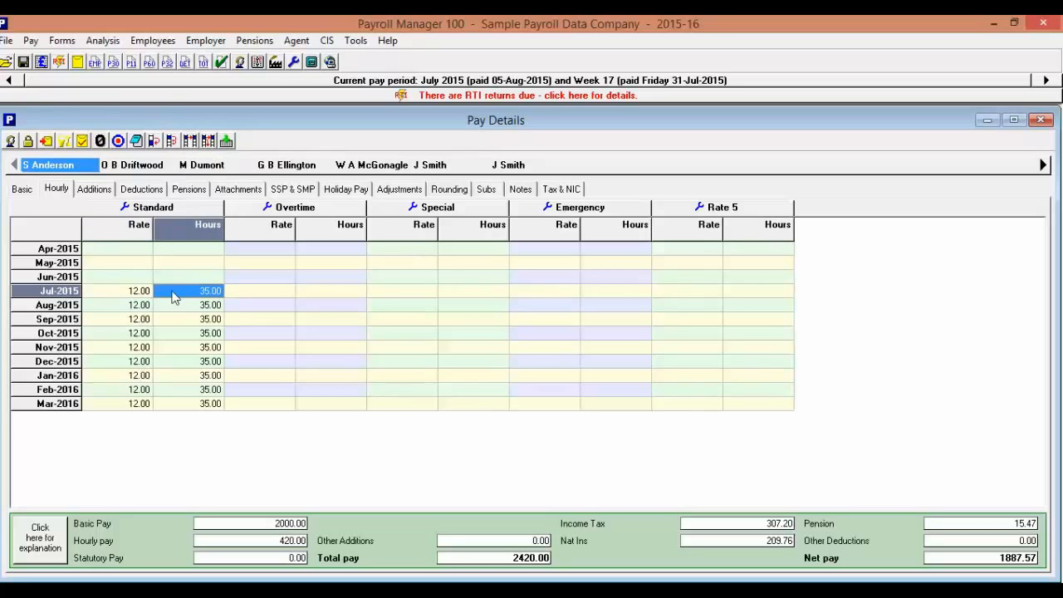
# Review the employee's pay additions and the Bonus item's taxable, NIC-able and pensionable settings without changing them.
pyautogui.click(94, 188)
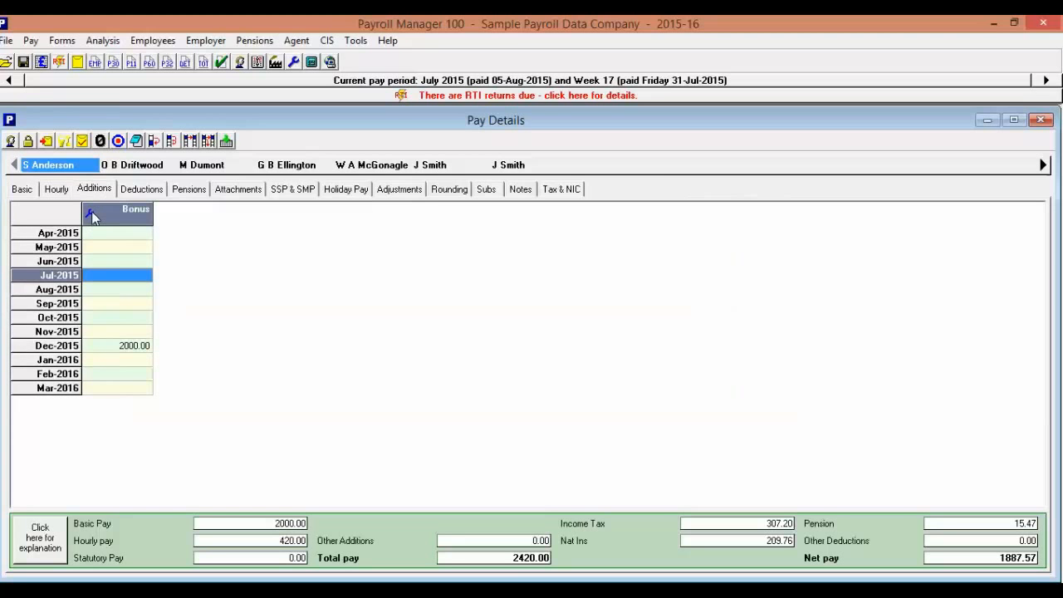
pyautogui.click(92, 211)
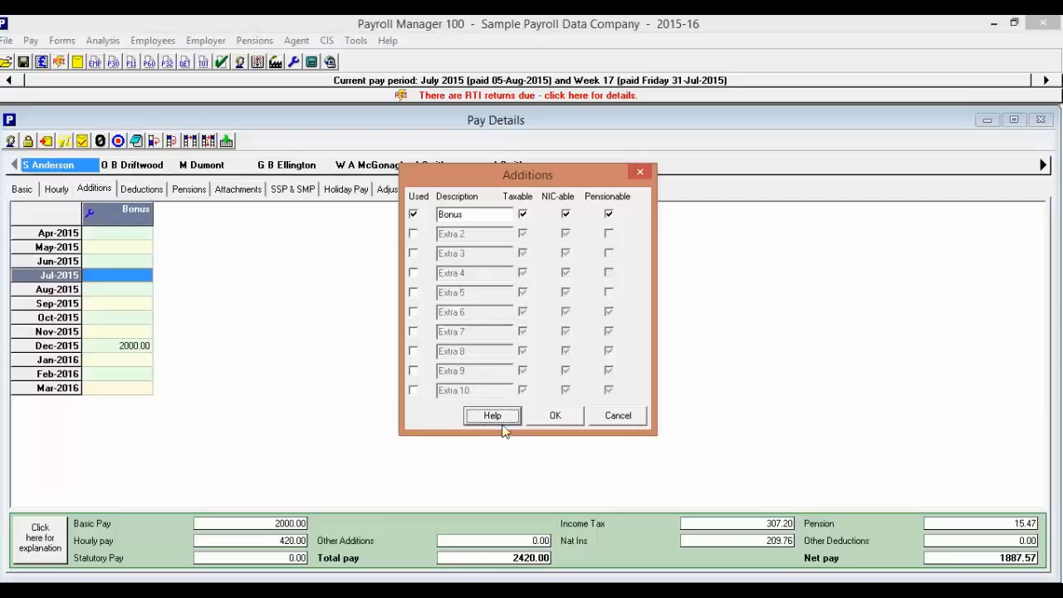
pyautogui.click(564, 417)
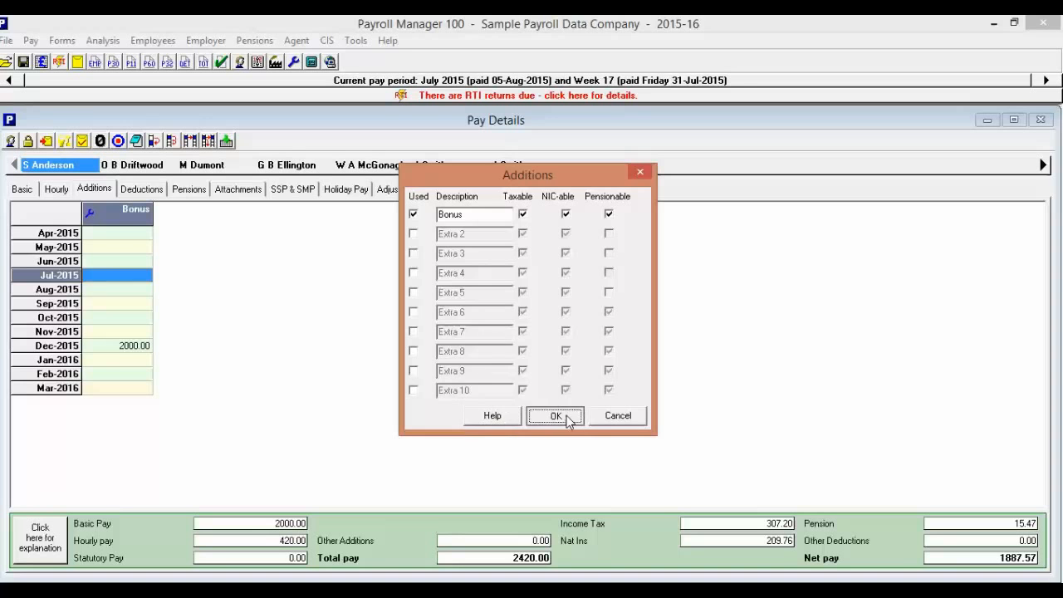
# Examine the employee's deductions and the employee and employer breakdown behind the pension contributions.
pyautogui.click(143, 189)
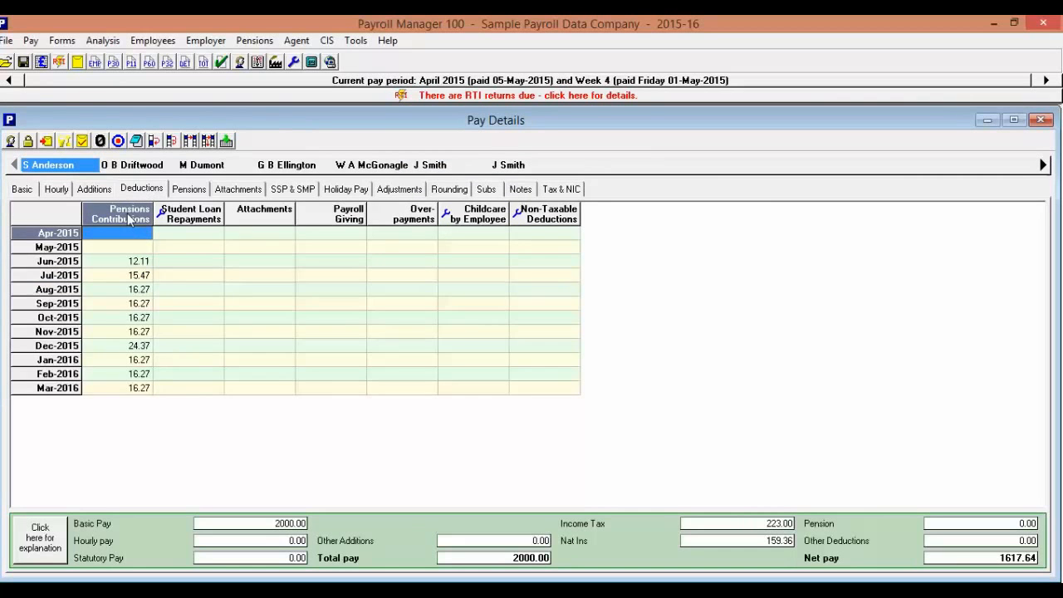
pyautogui.click(130, 220)
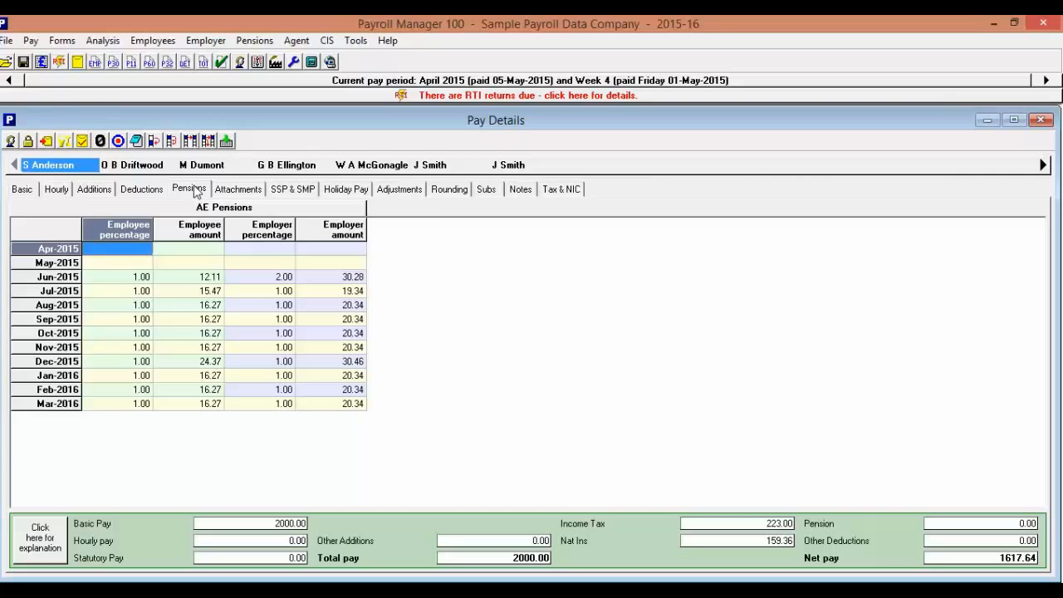
pyautogui.click(140, 191)
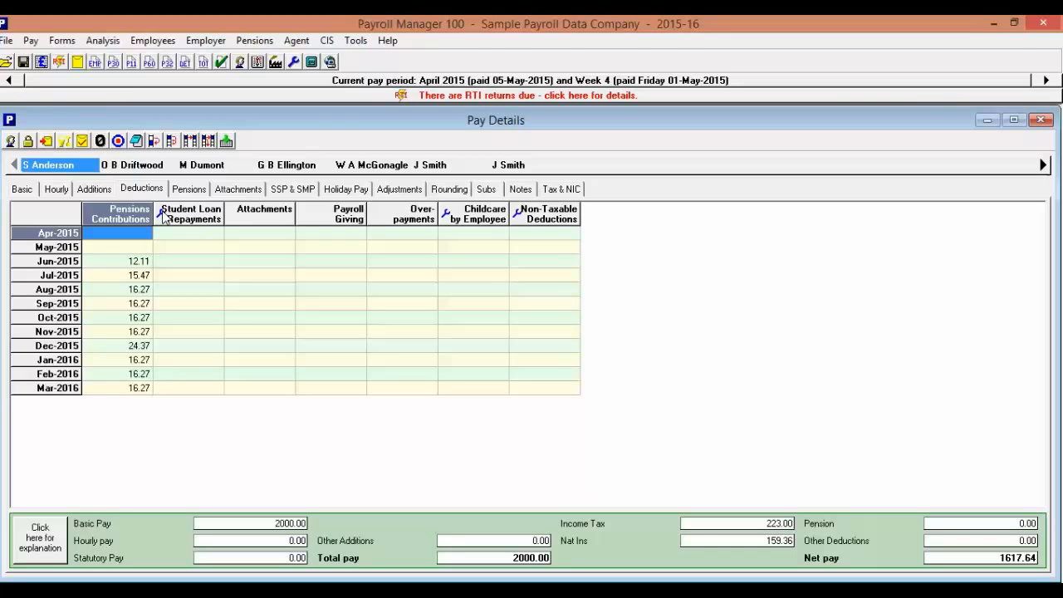
# Check the student loan repayment date settings and the attachment details behind the deductions.
pyautogui.click(163, 215)
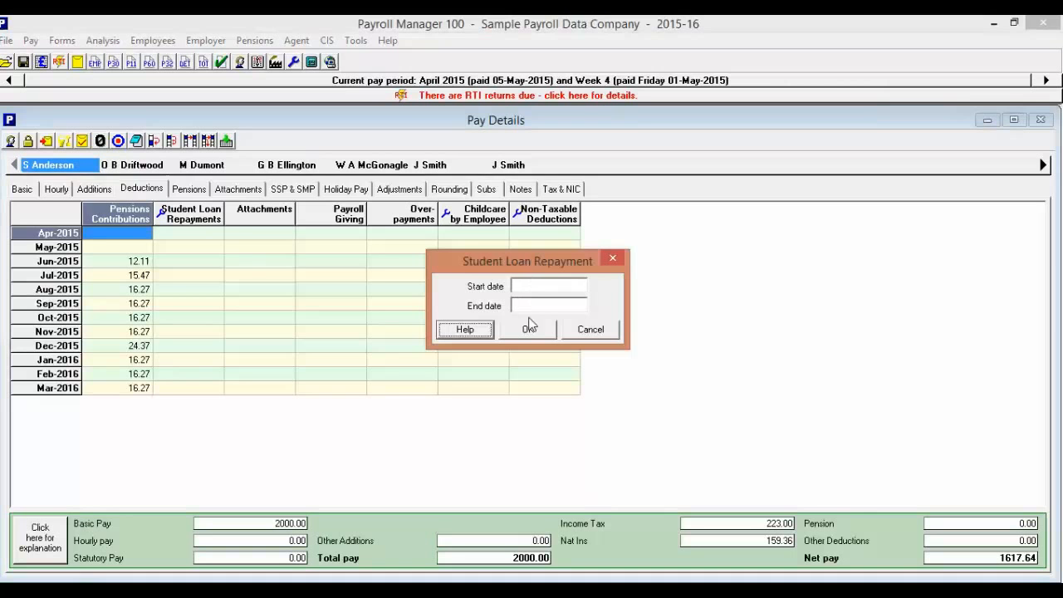
pyautogui.click(598, 332)
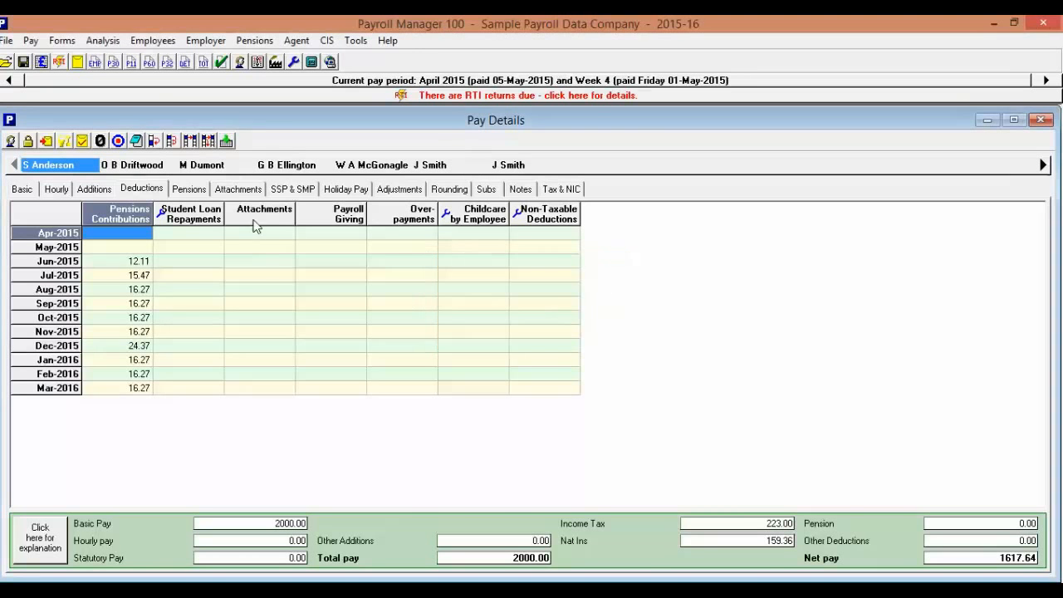
pyautogui.click(262, 218)
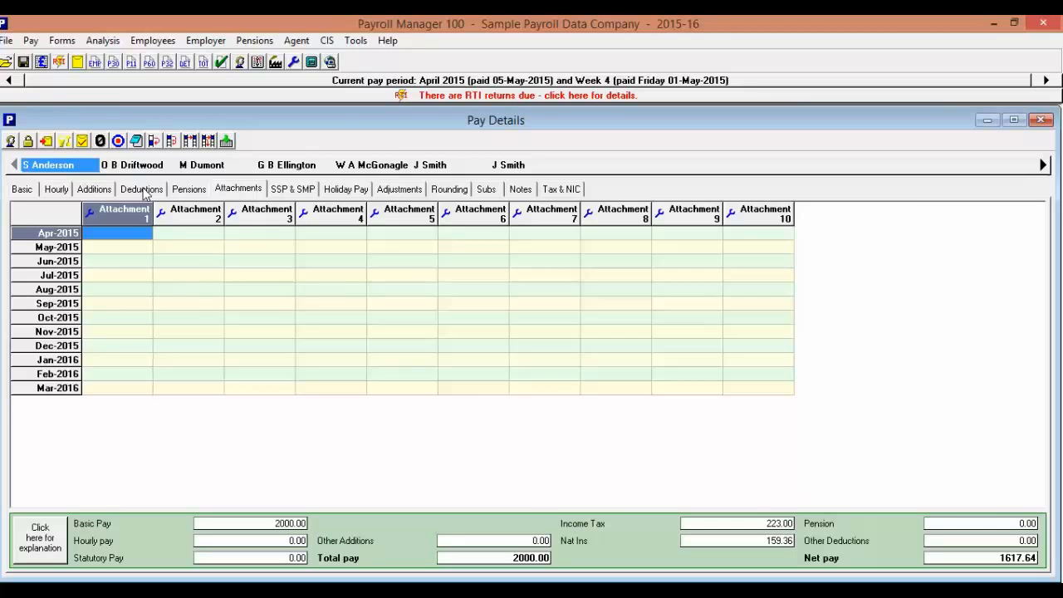
pyautogui.click(143, 189)
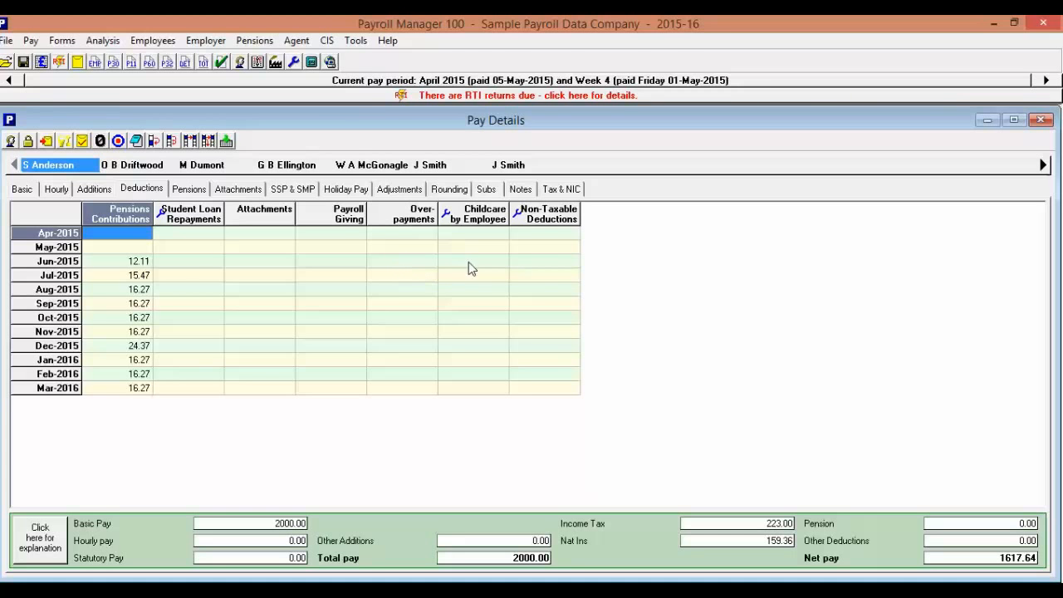
# Review the settings of the Non-Taxable Deductions item without changes, and view the attachment columns again.
pyautogui.click(517, 214)
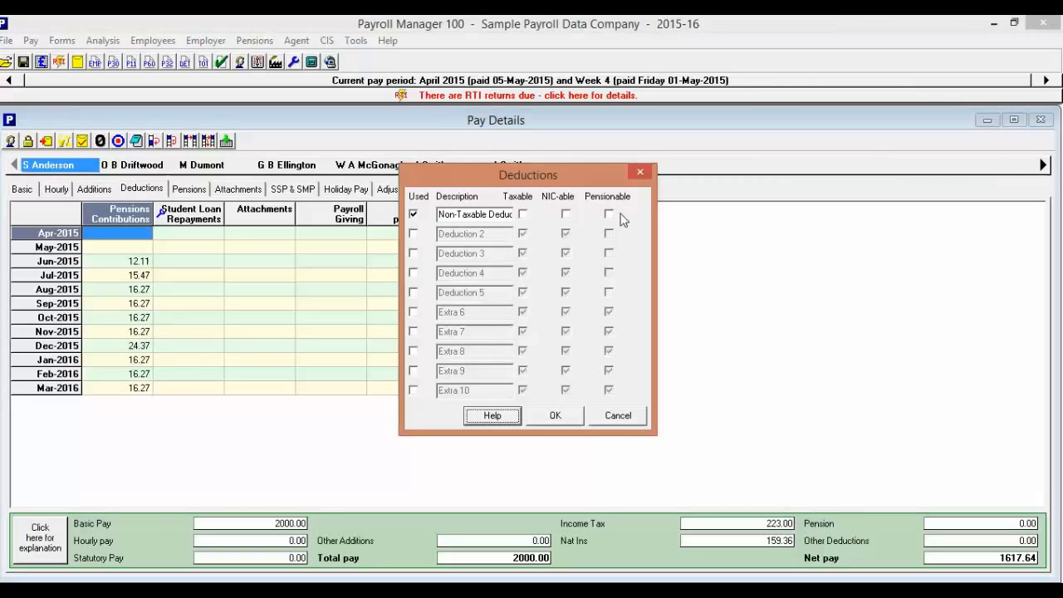
pyautogui.click(555, 415)
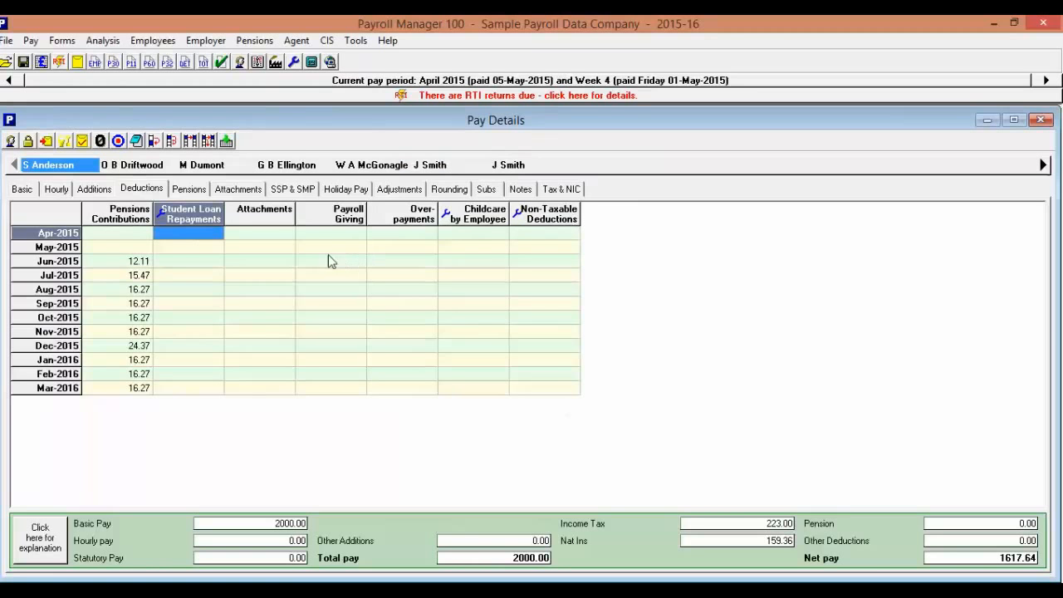
pyautogui.click(247, 217)
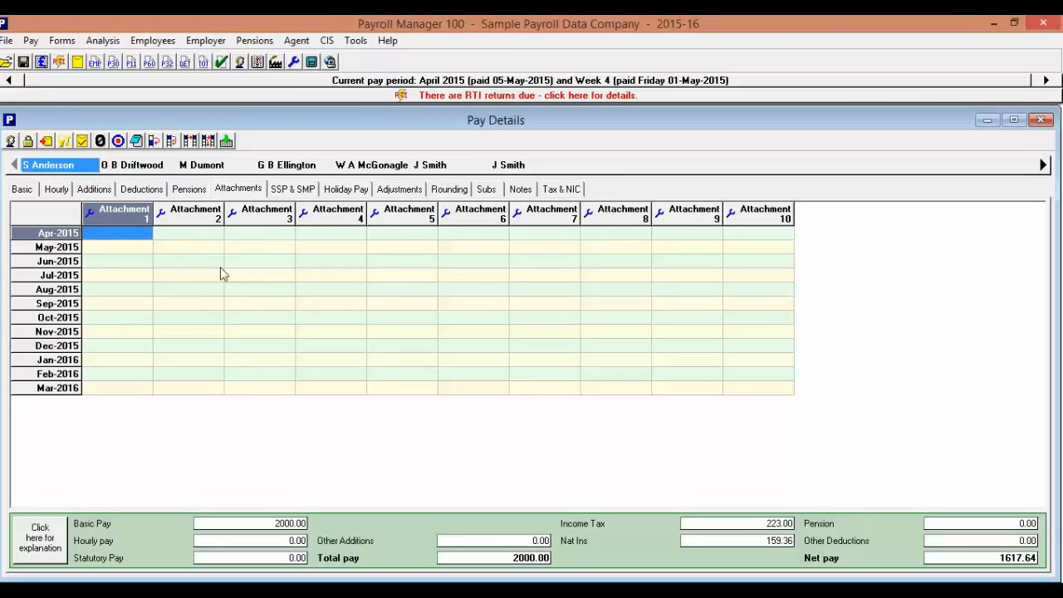
# Read the general help topic on attachment orders for the Attachments screen, and close the help.
pyautogui.click(387, 39)
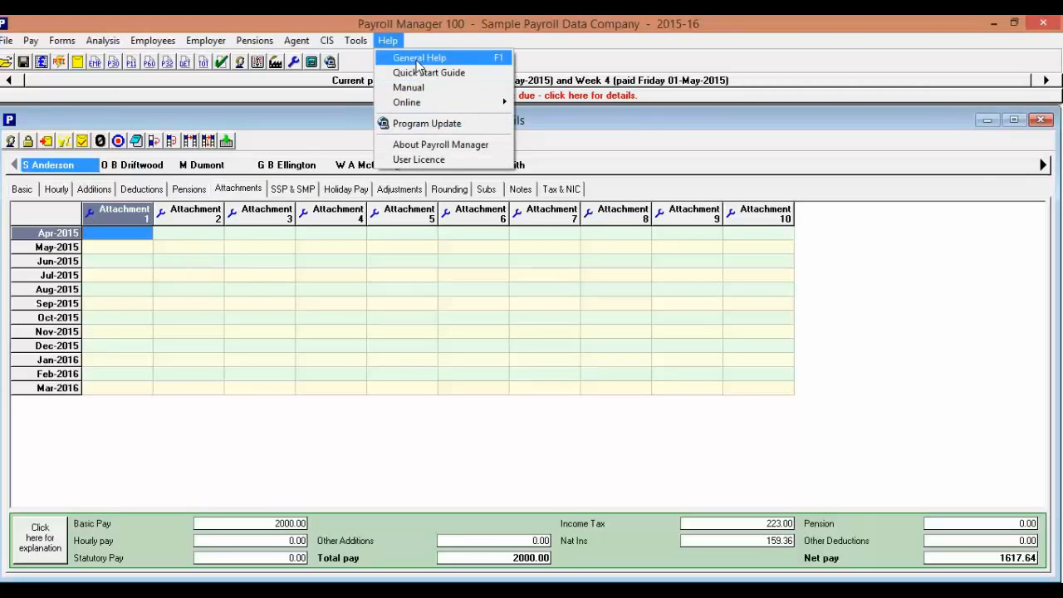
pyautogui.click(417, 57)
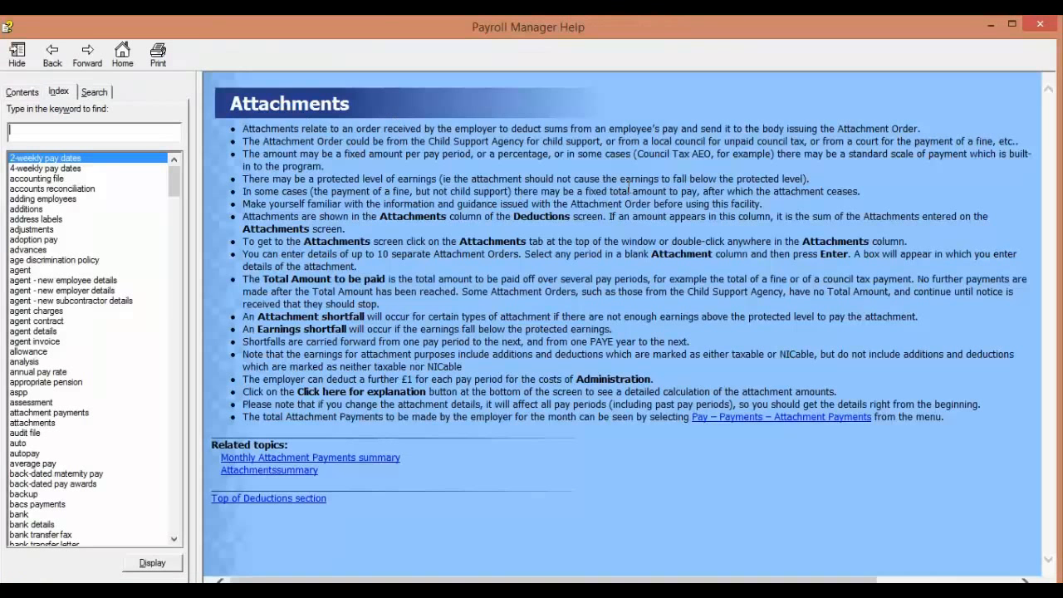
pyautogui.click(1046, 27)
# View the employee's deductions and pension contributions, and read the Pension Contributions help topic.
pyautogui.click(140, 190)
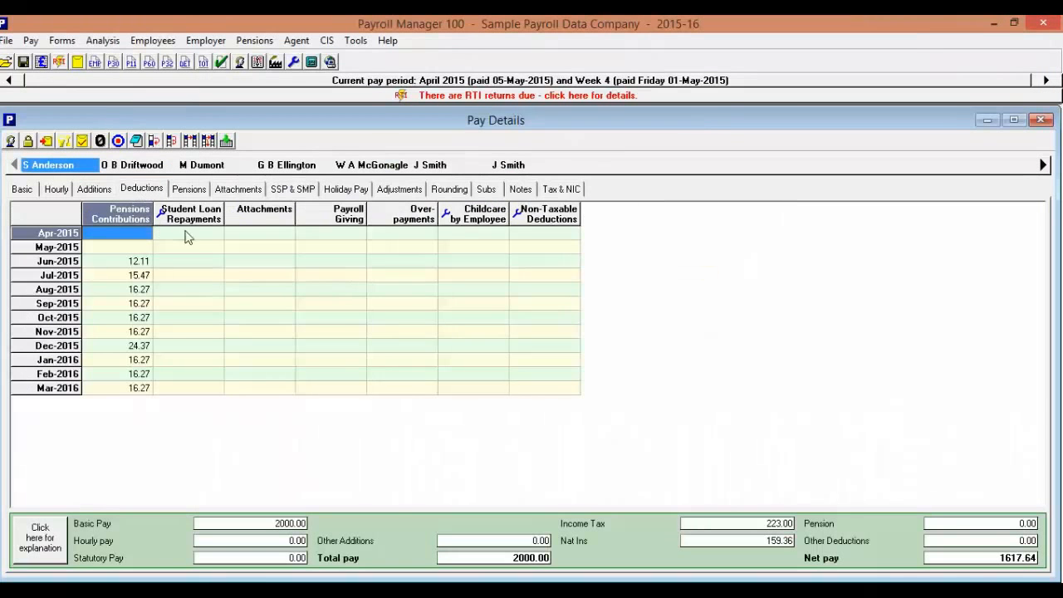
pyautogui.click(188, 189)
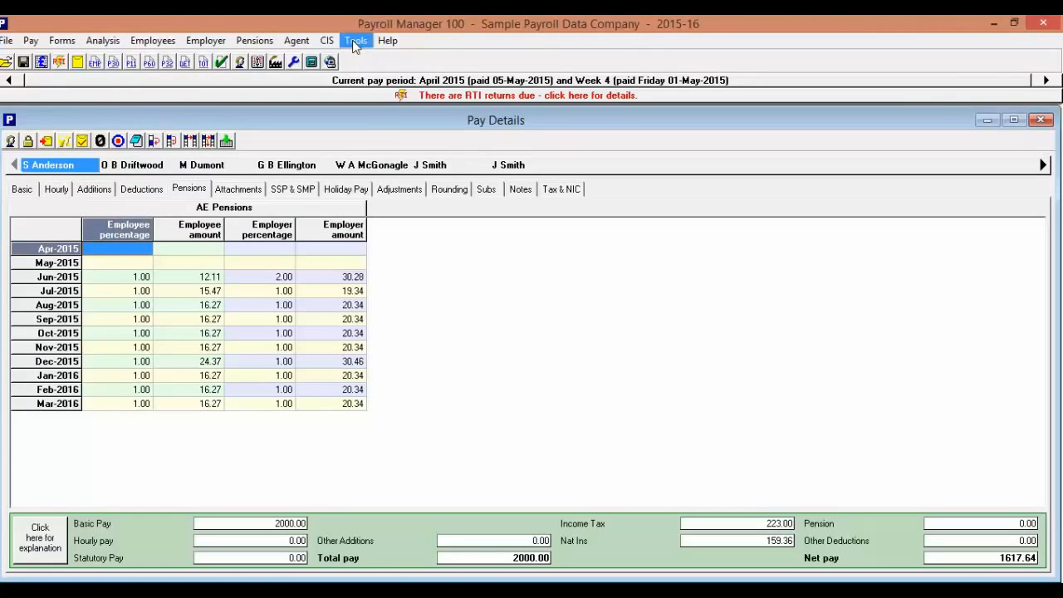
pyautogui.click(389, 40)
pyautogui.click(410, 56)
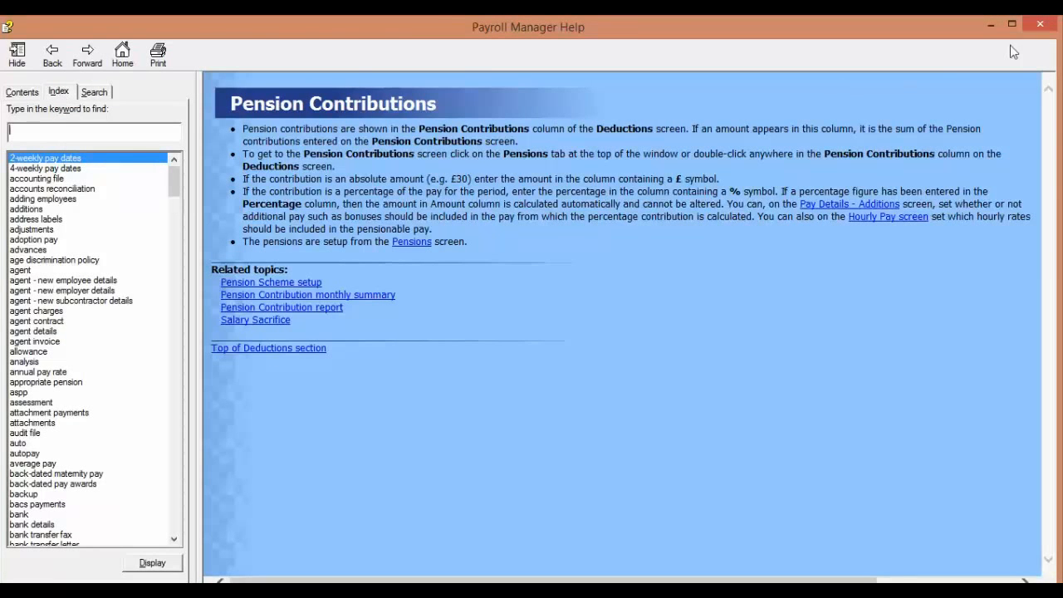
pyautogui.click(1041, 25)
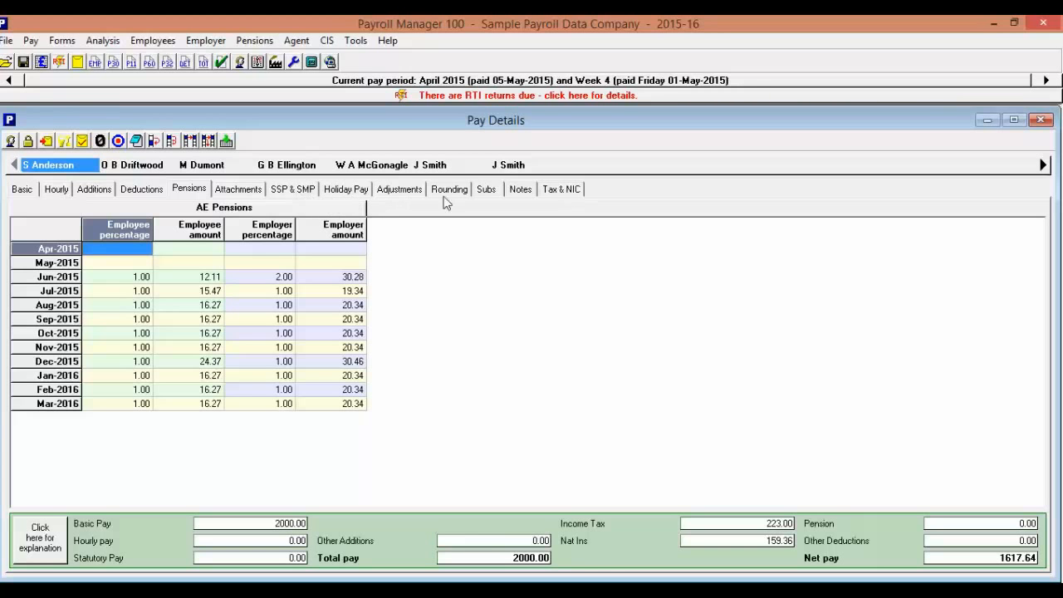
# Record a subs advance of 500 to the employee for Apr-2015.
pyautogui.click(486, 191)
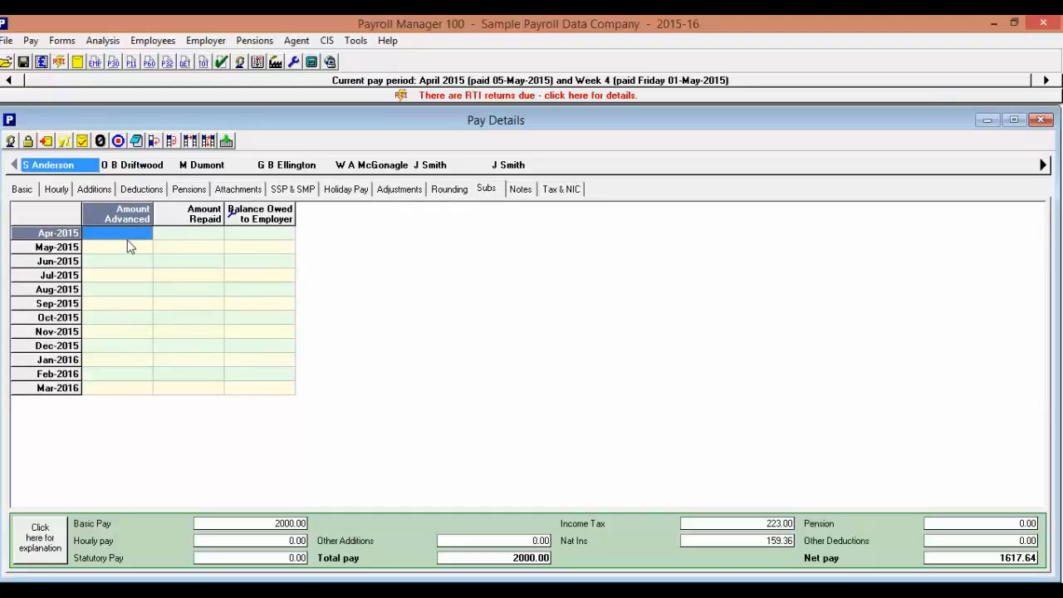
pyautogui.click(121, 235)
pyautogui.write('5000')
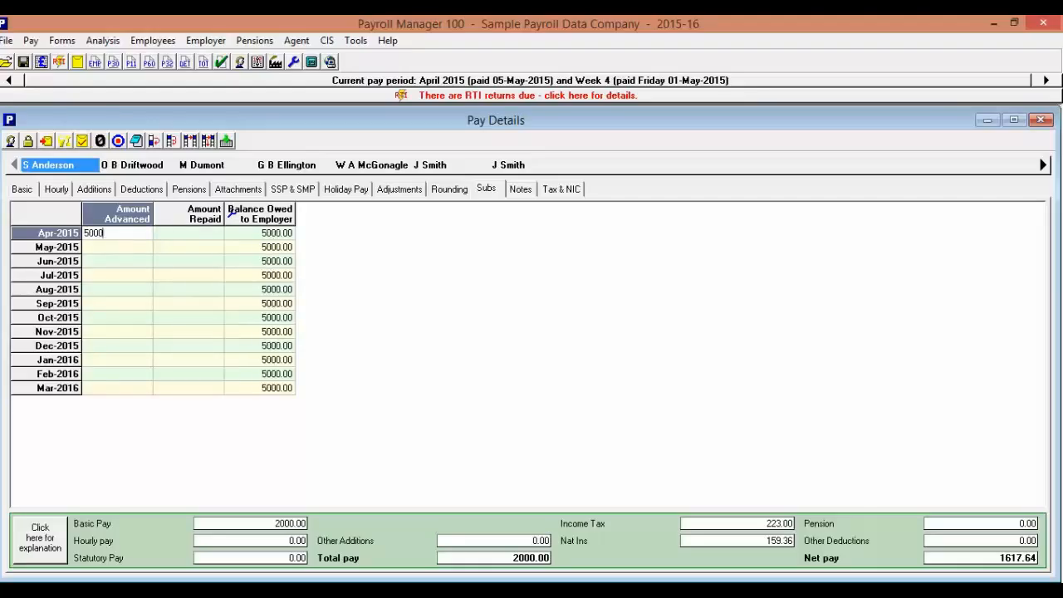
pyautogui.press('Return')
pyautogui.write('500')
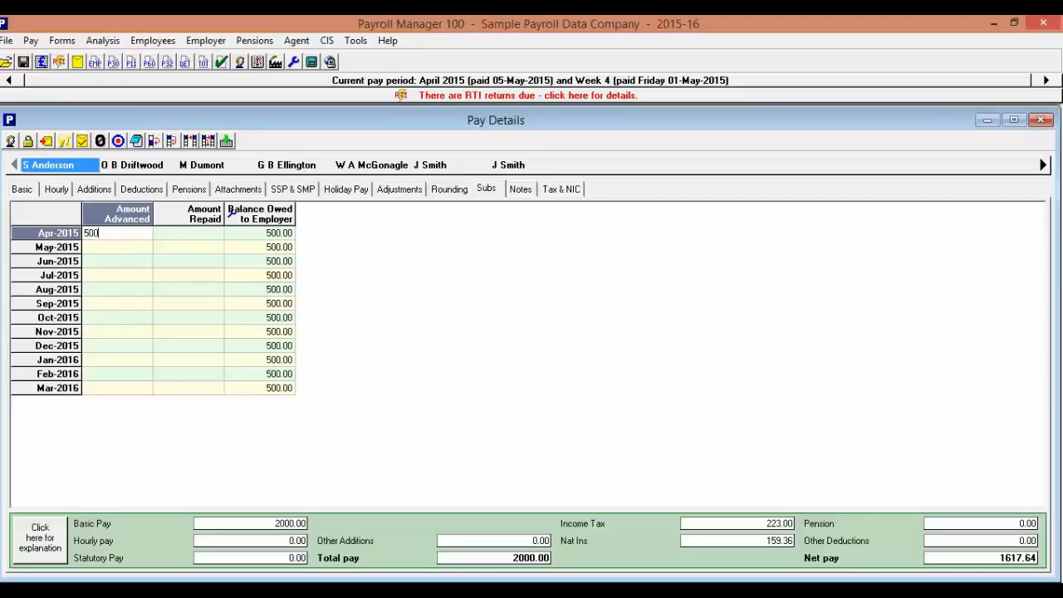
pyautogui.press('Return')
# Enter a subs repayment of 500 for Jul-2015.
pyautogui.click(210, 276)
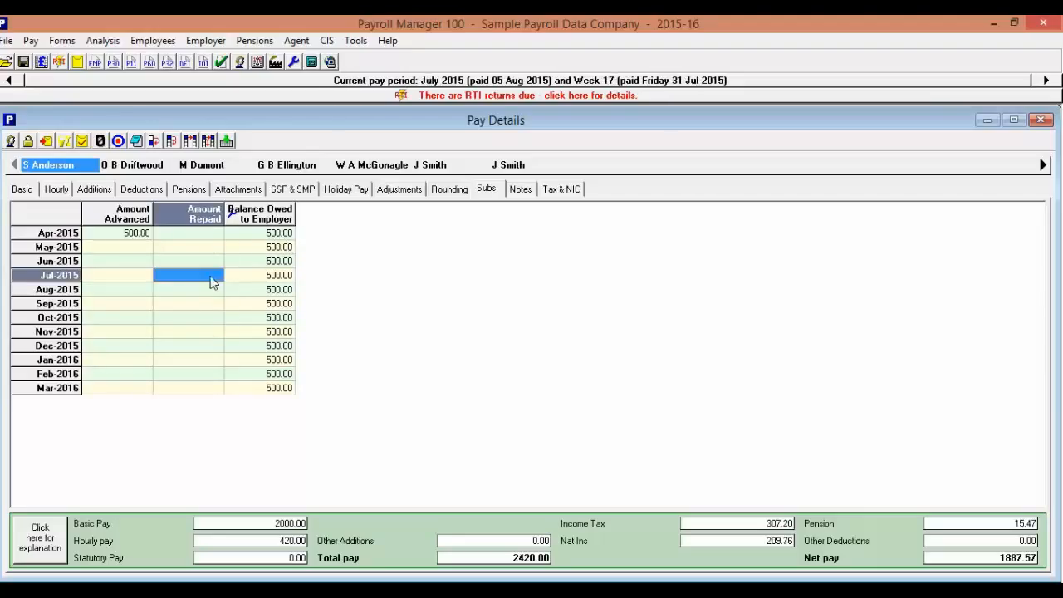
pyautogui.write('500')
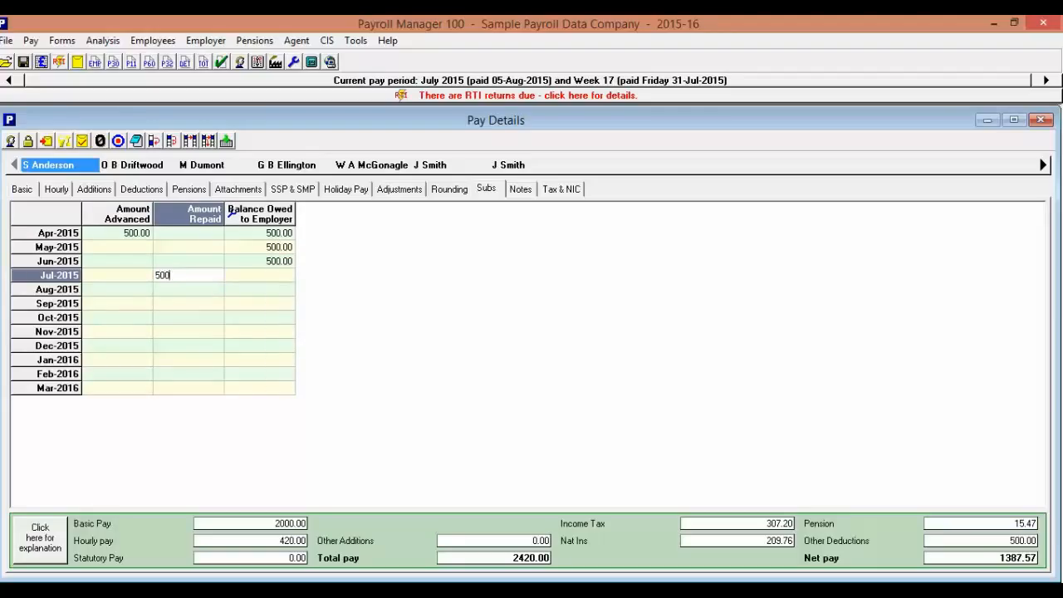
pyautogui.press('Return')
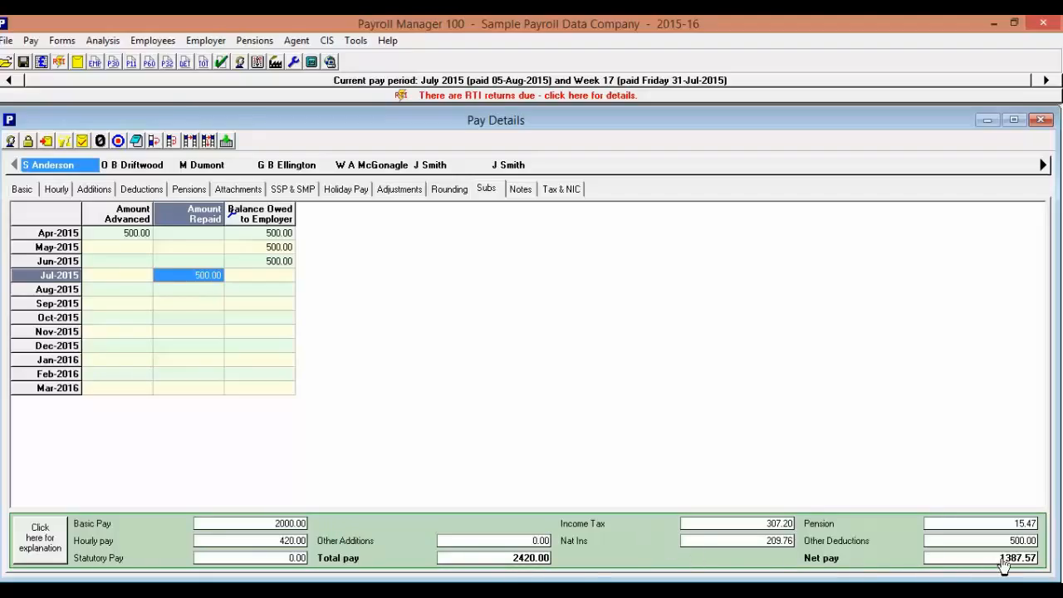
# Examine the step-by-step Tax and NIC calculations behind the employee's Jul-2015 pay.
pyautogui.click(36, 549)
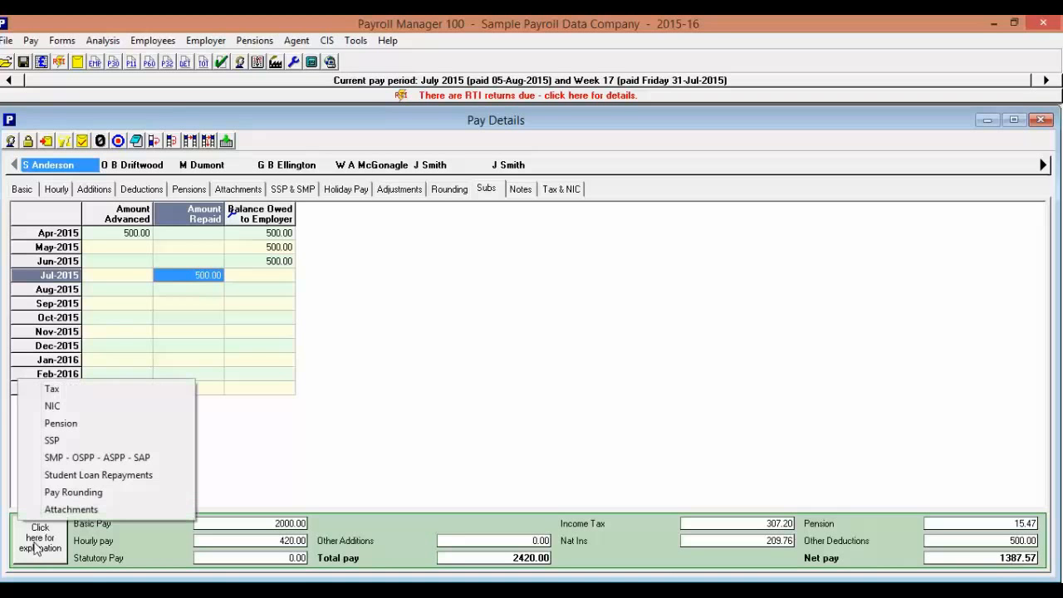
pyautogui.click(66, 392)
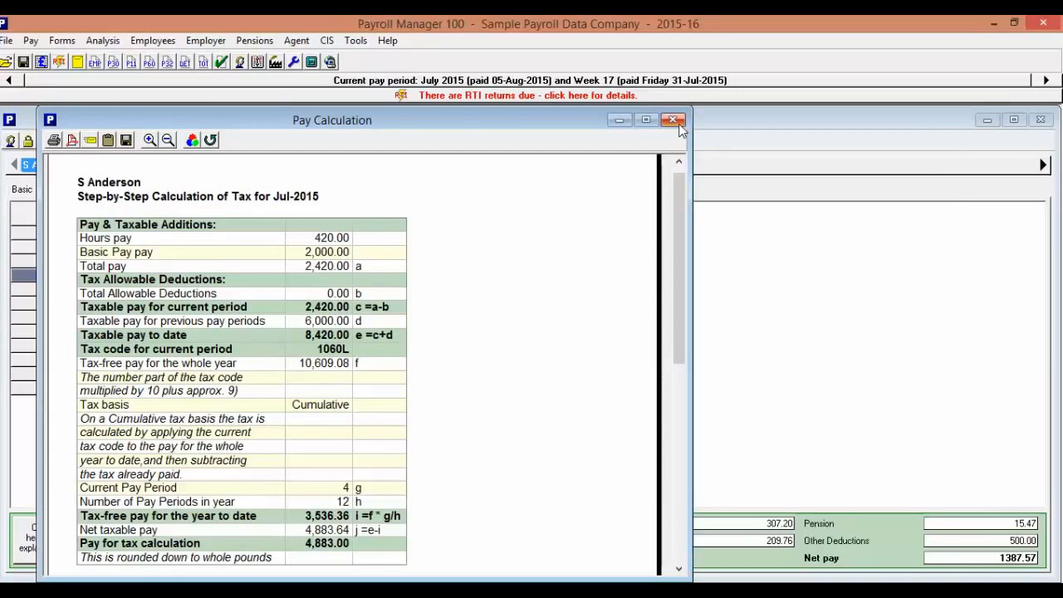
pyautogui.click(678, 123)
pyautogui.click(35, 553)
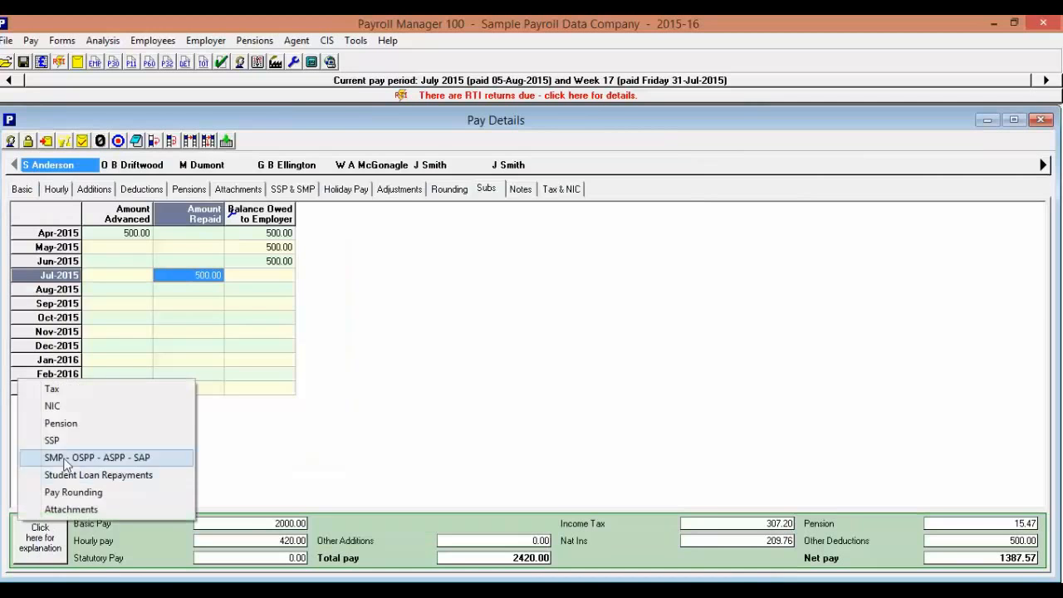
pyautogui.click(69, 407)
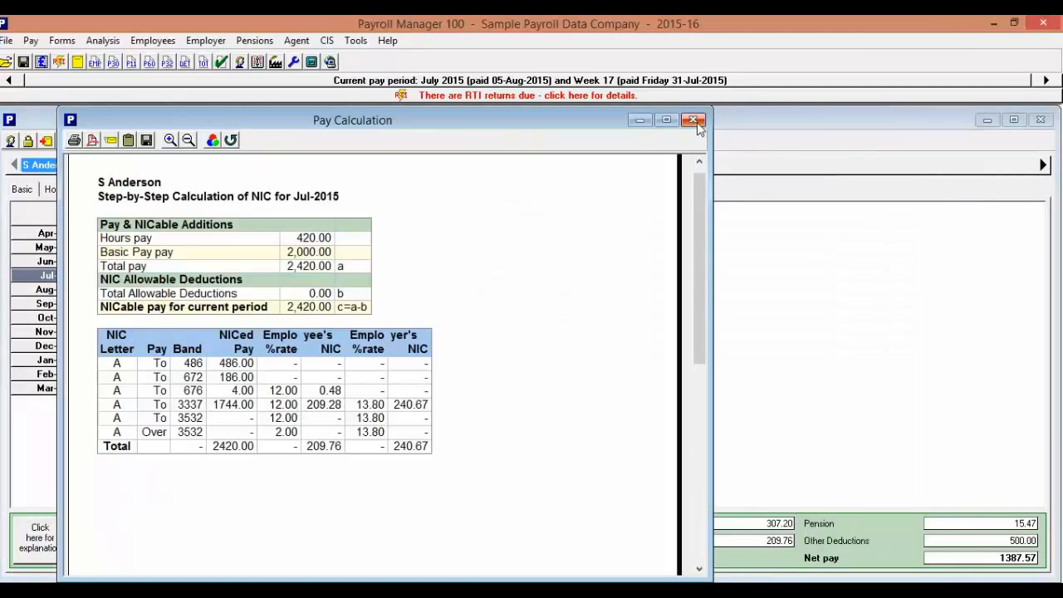
pyautogui.click(687, 117)
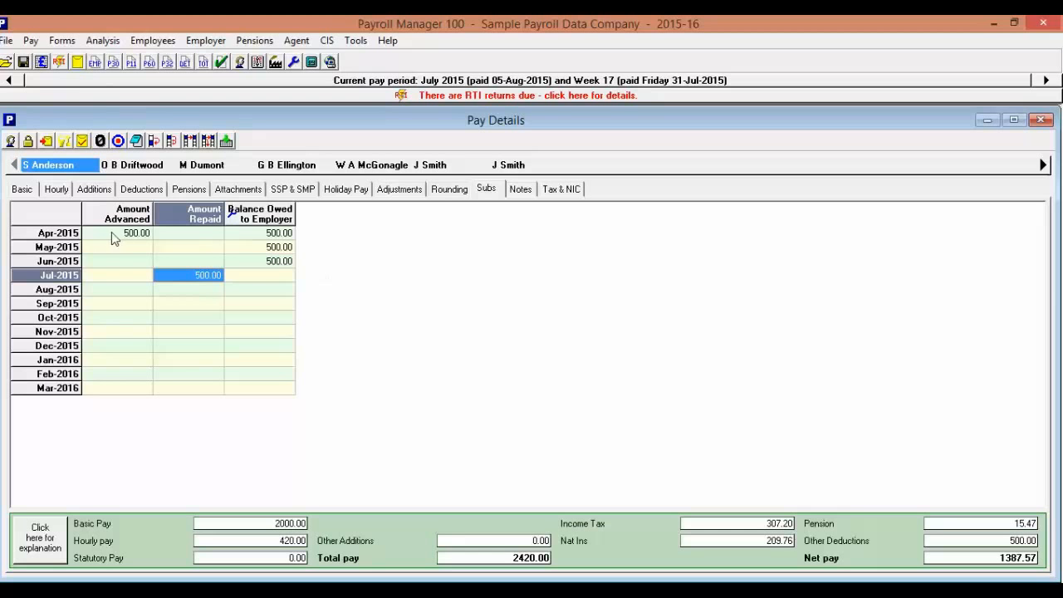
# Preview the July 2015 payslips for all employees, look through them, and close the preview.
pyautogui.click(77, 62)
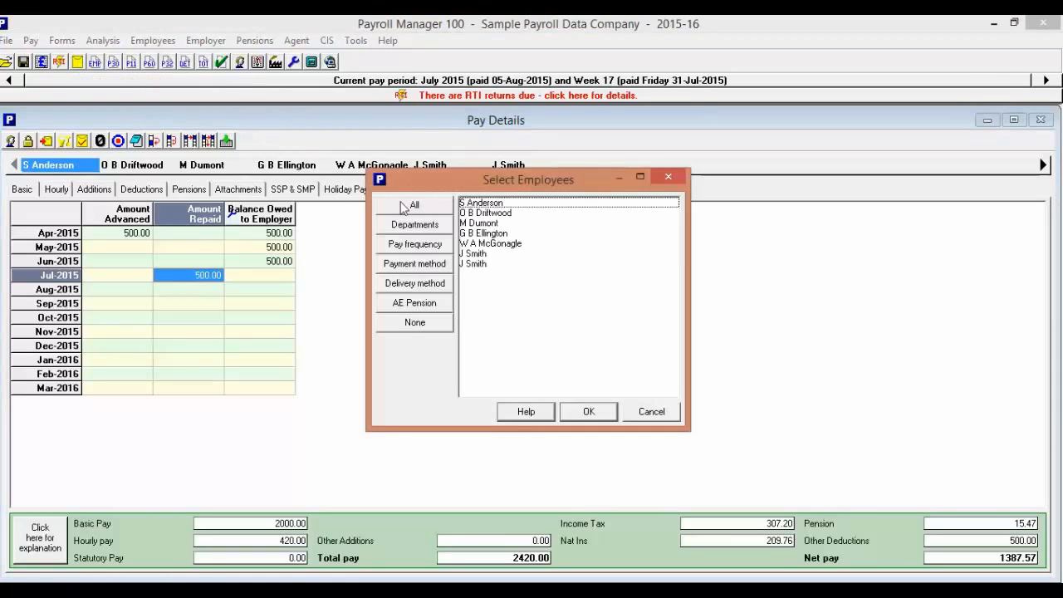
pyautogui.click(407, 207)
pyautogui.click(587, 412)
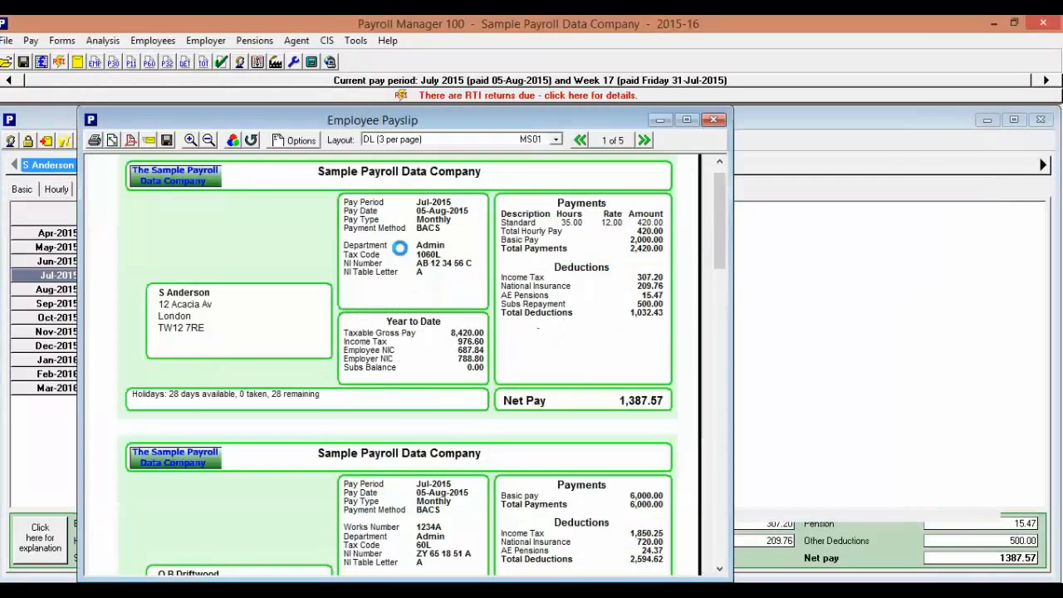
pyautogui.scroll(-3, 405, 235)
pyautogui.scroll(-10, 407, 237)
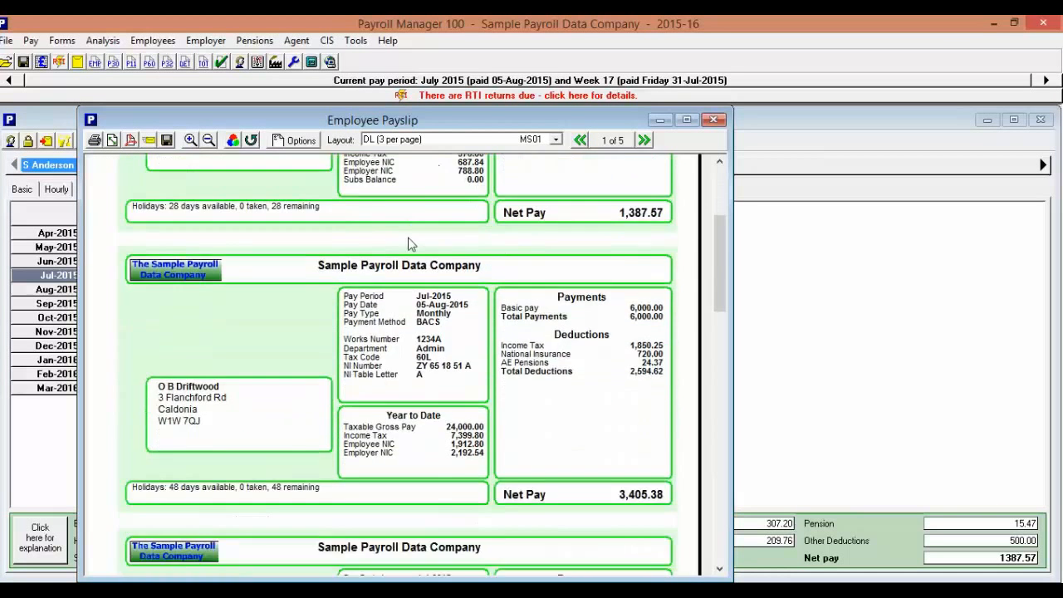
pyautogui.scroll(-10, 422, 279)
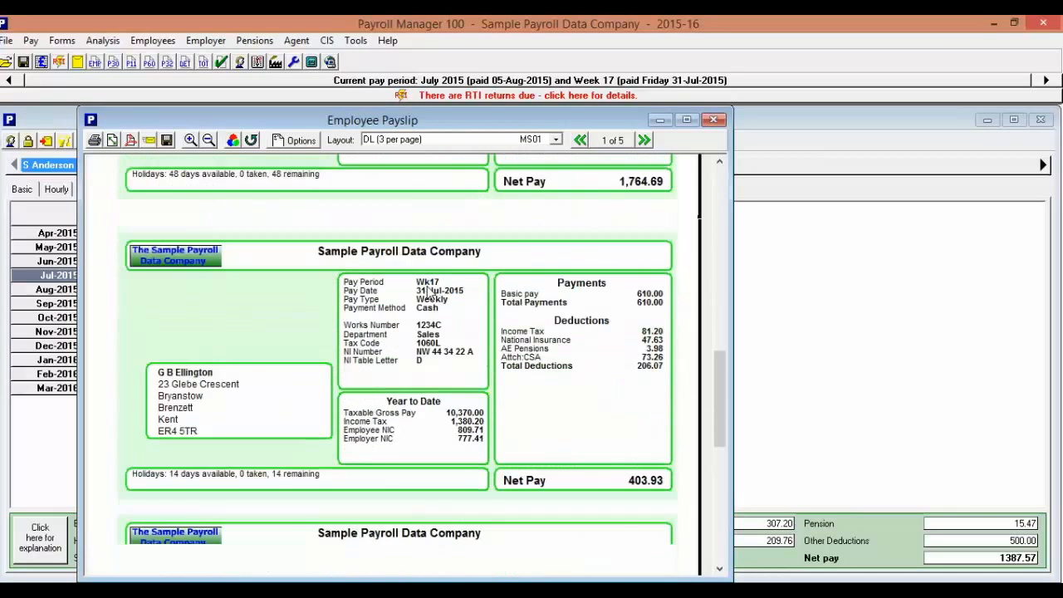
pyautogui.click(713, 120)
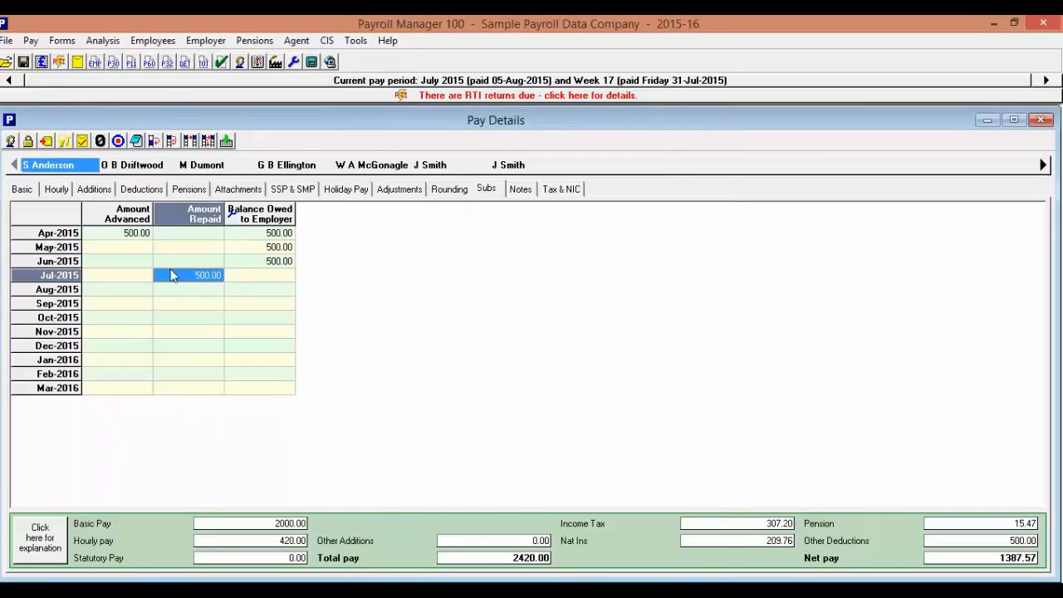
# Open the Employer's Summary for the current period in the Basic layout and examine the employer totals.
pyautogui.click(31, 42)
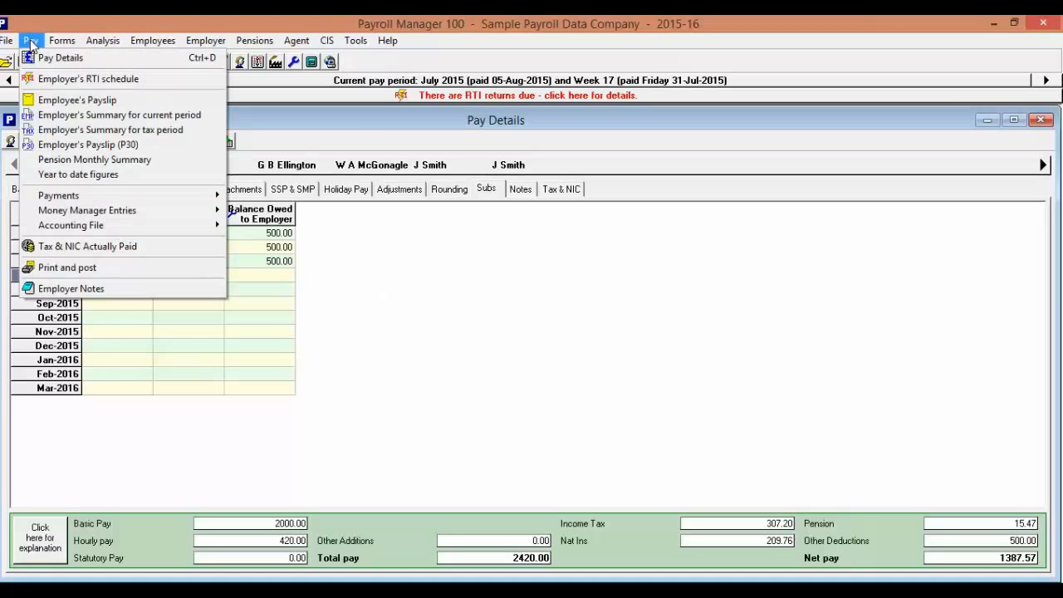
pyautogui.click(107, 116)
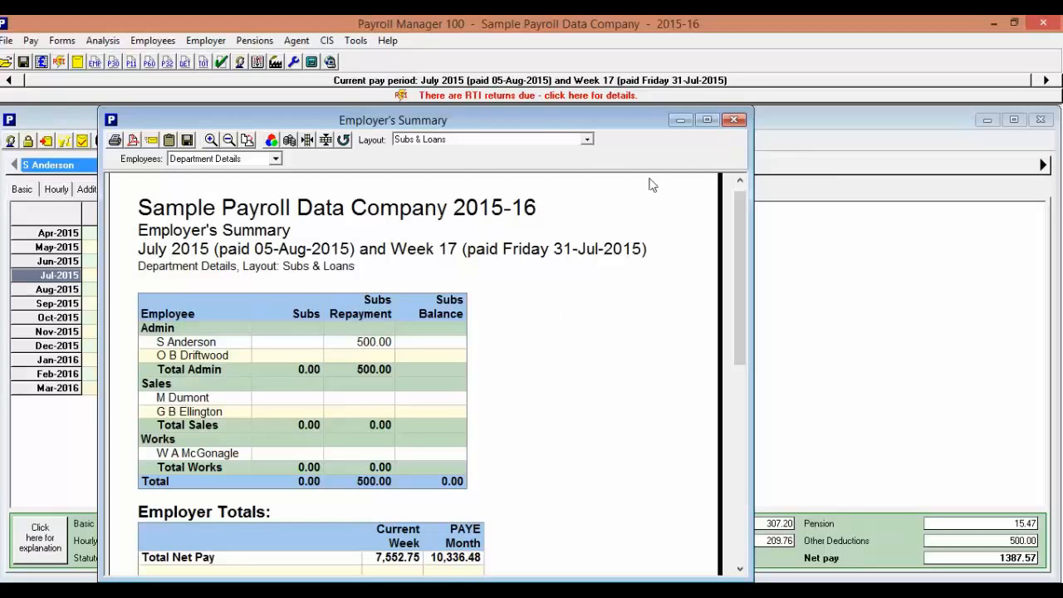
pyautogui.click(587, 142)
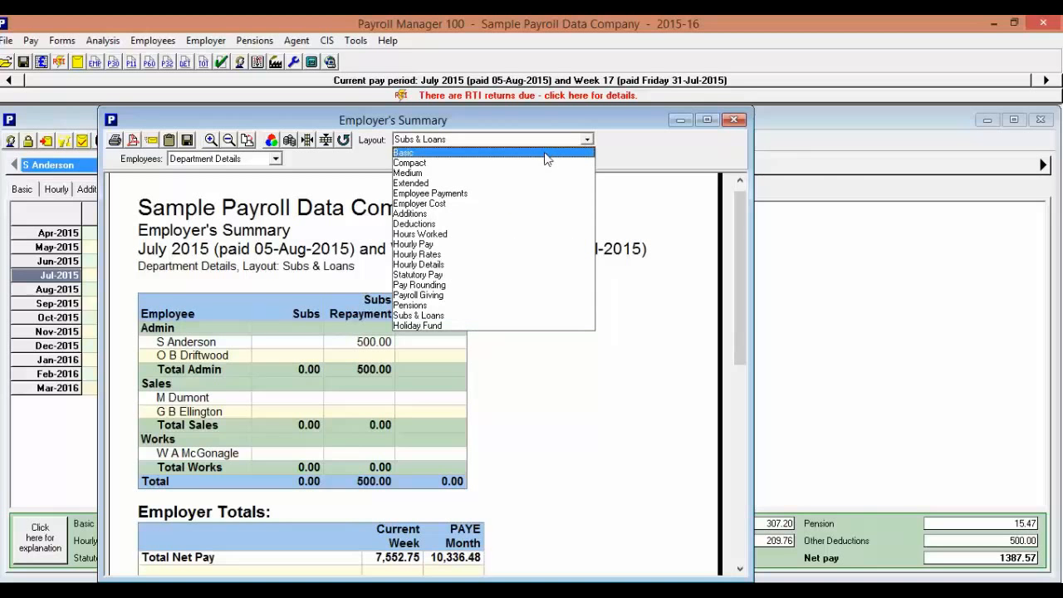
pyautogui.click(547, 155)
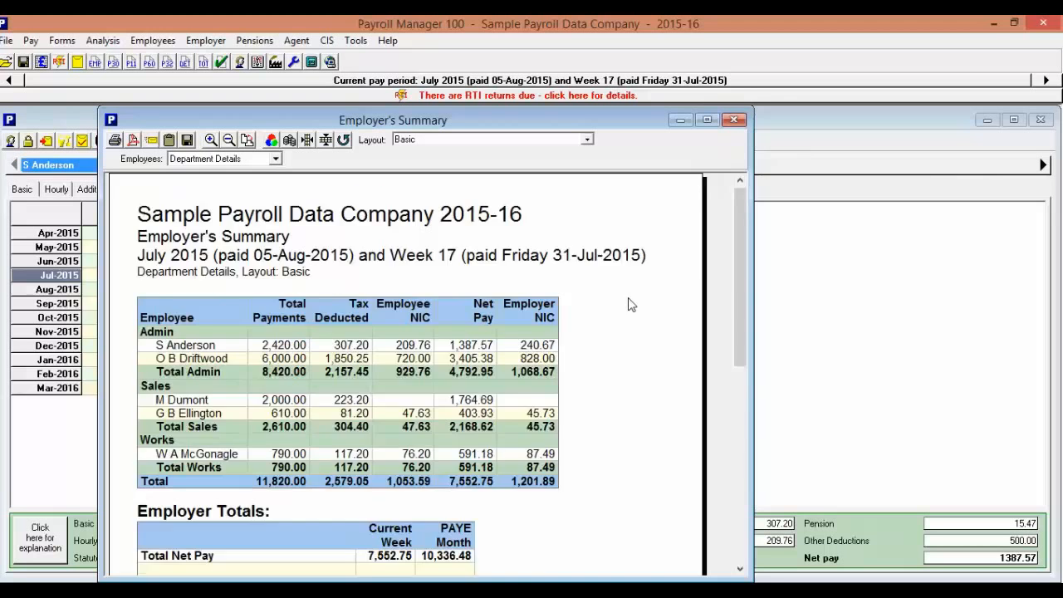
pyautogui.scroll(-6, 629, 305)
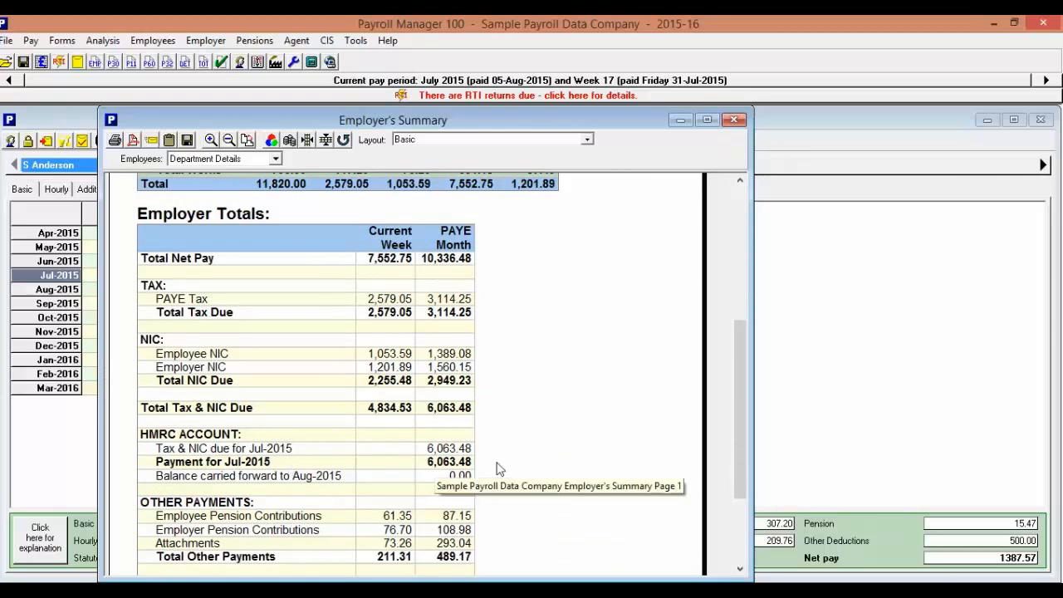
# View the Employer's Summary in the Extended layout and in the Additions layout.
pyautogui.click(587, 139)
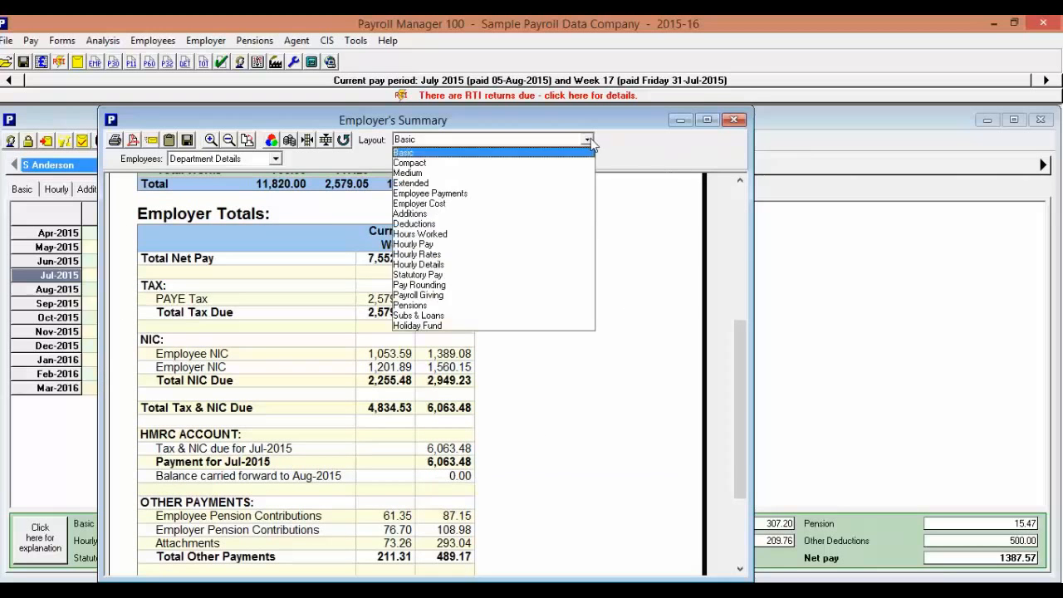
pyautogui.click(479, 184)
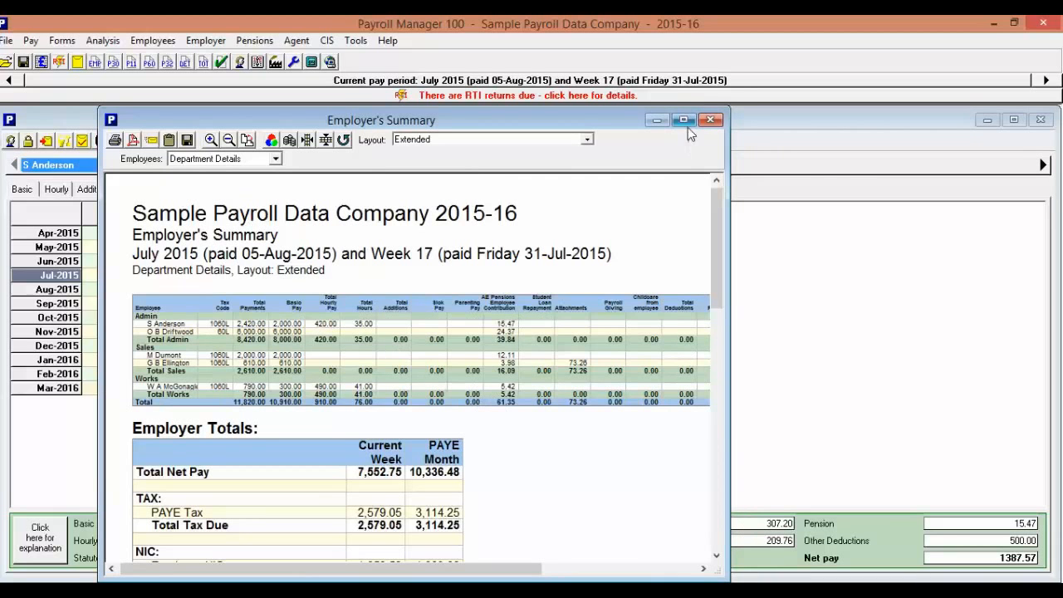
pyautogui.click(587, 140)
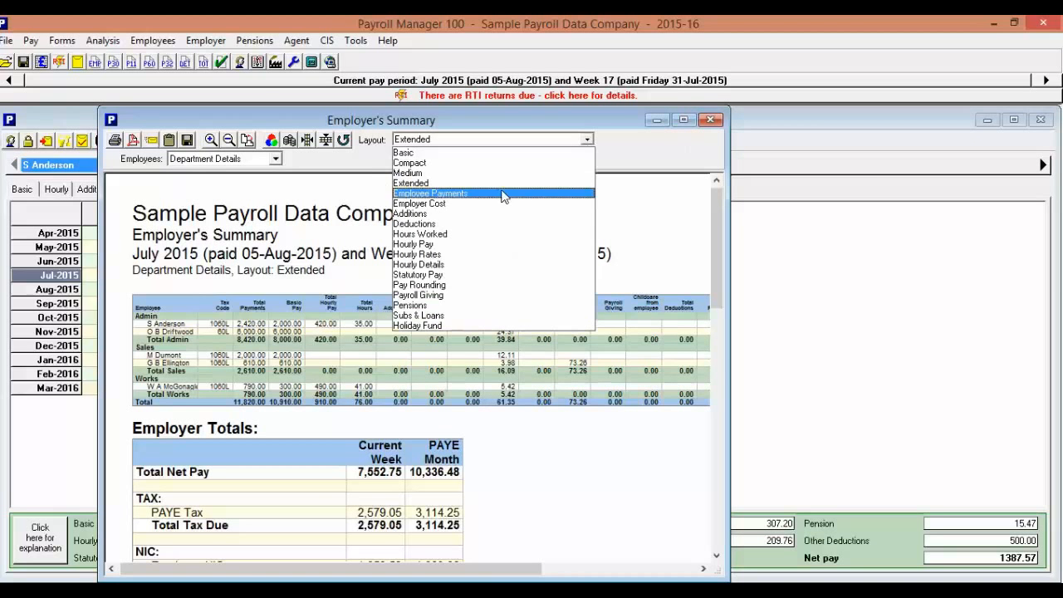
pyautogui.click(488, 214)
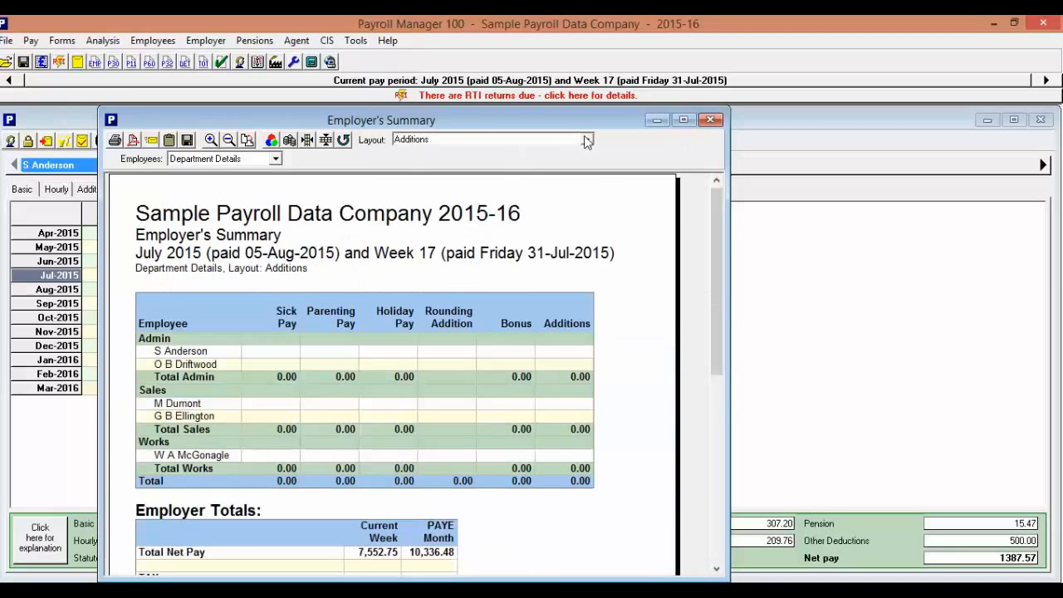
# View the Employer's Summary in the Hours Worked and Hourly Pay layouts, and close the report.
pyautogui.click(588, 139)
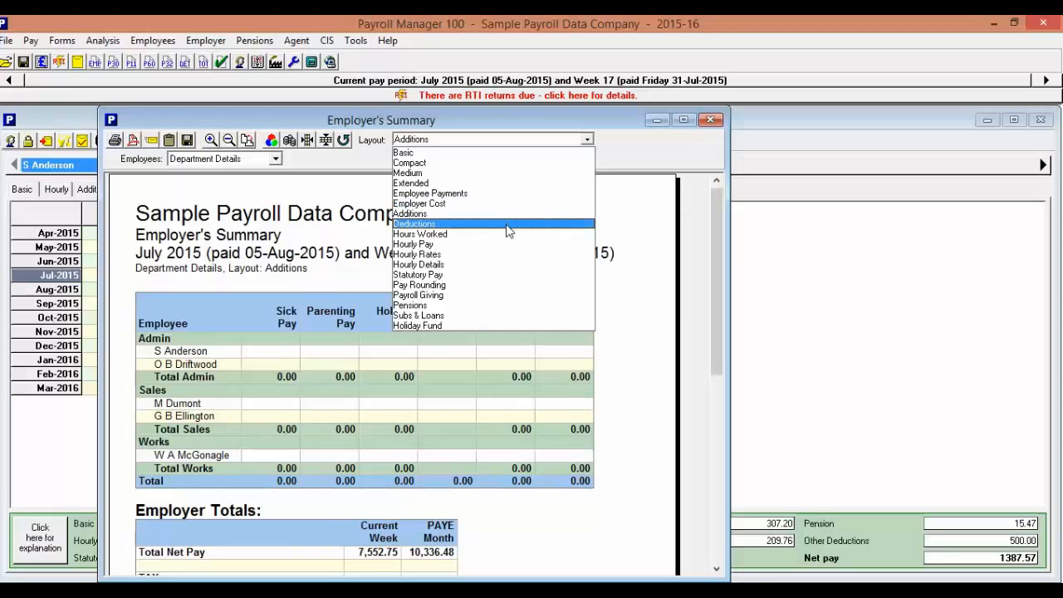
pyautogui.click(481, 234)
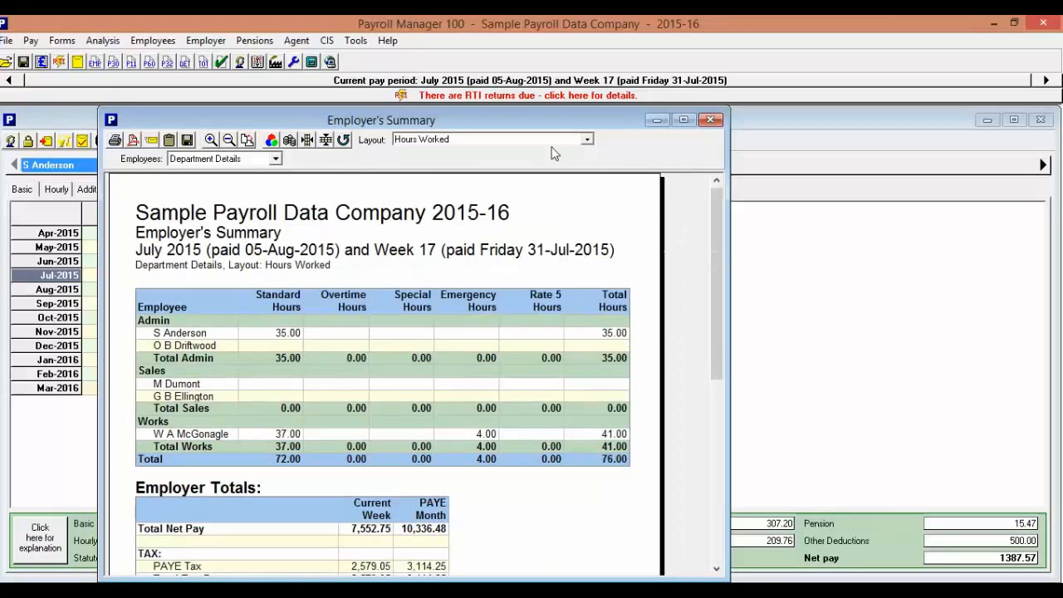
pyautogui.click(587, 140)
pyautogui.click(488, 252)
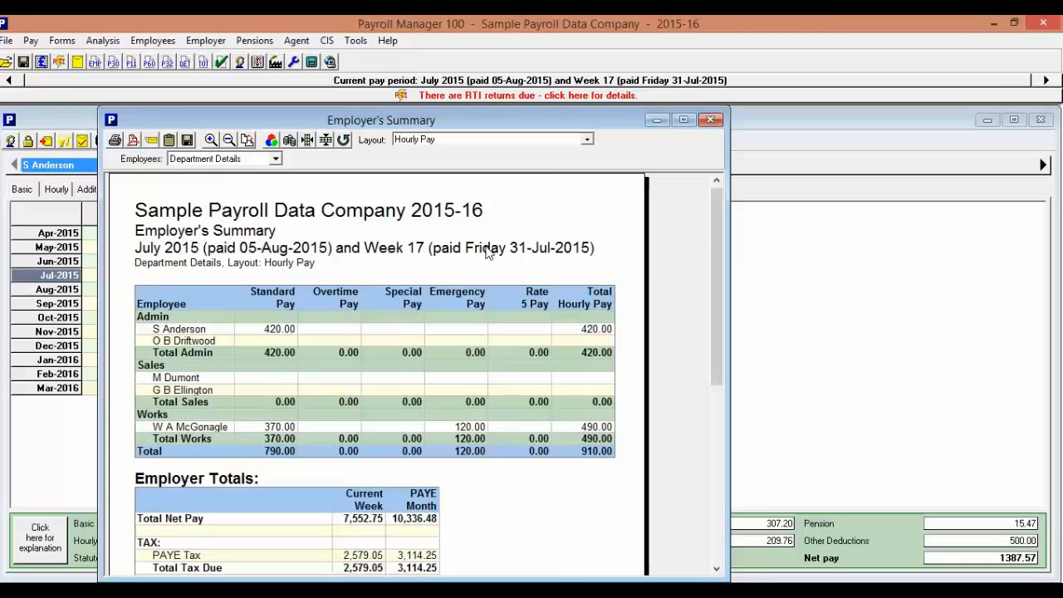
pyautogui.click(587, 141)
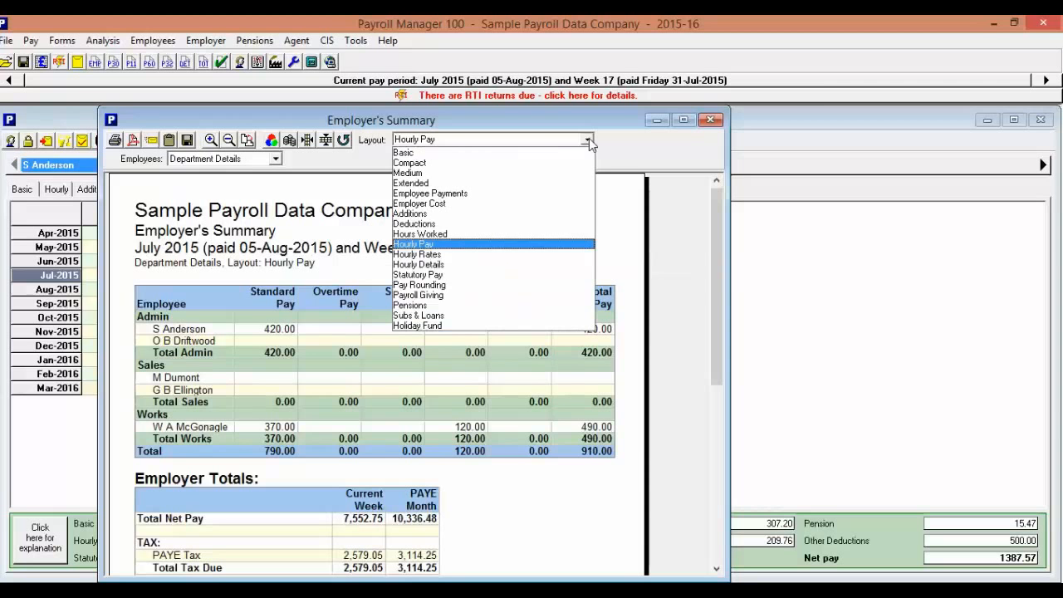
pyautogui.click(589, 138)
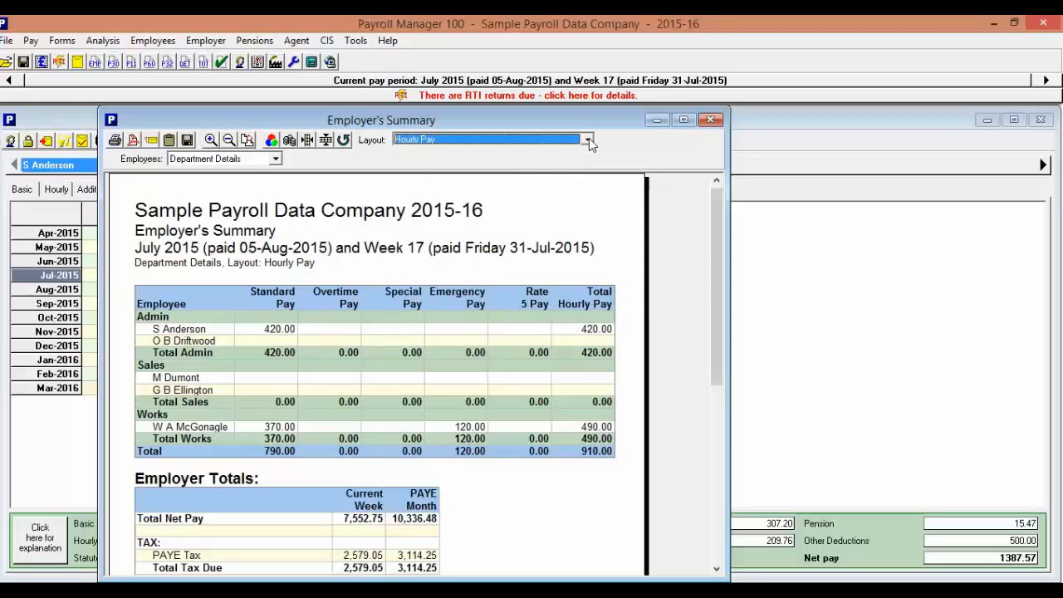
pyautogui.click(710, 120)
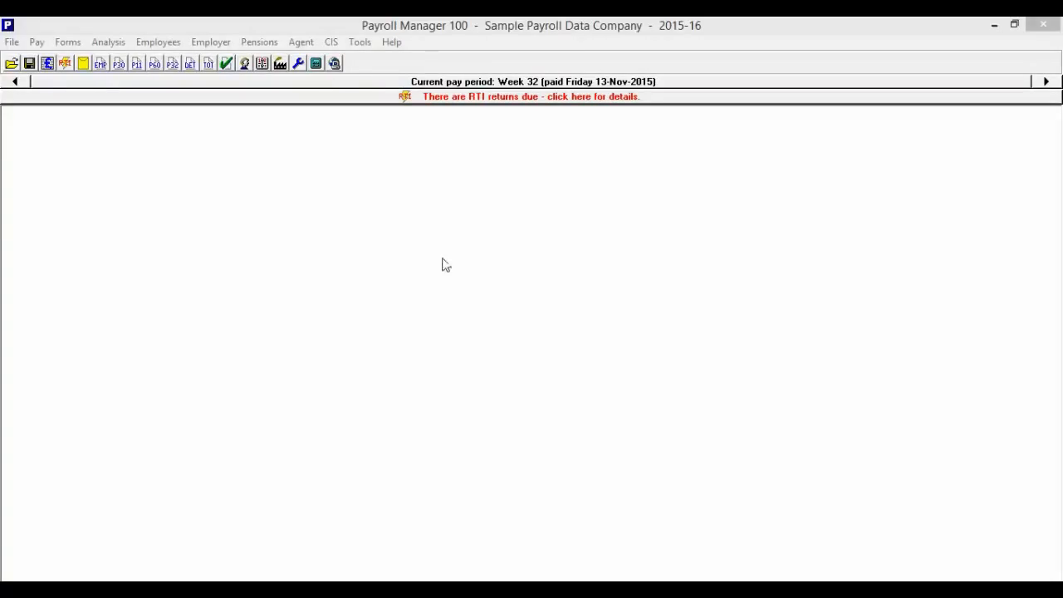
# Open the Download PAYE Notices window, examine its list of new notices, and close it.
pyautogui.click(361, 42)
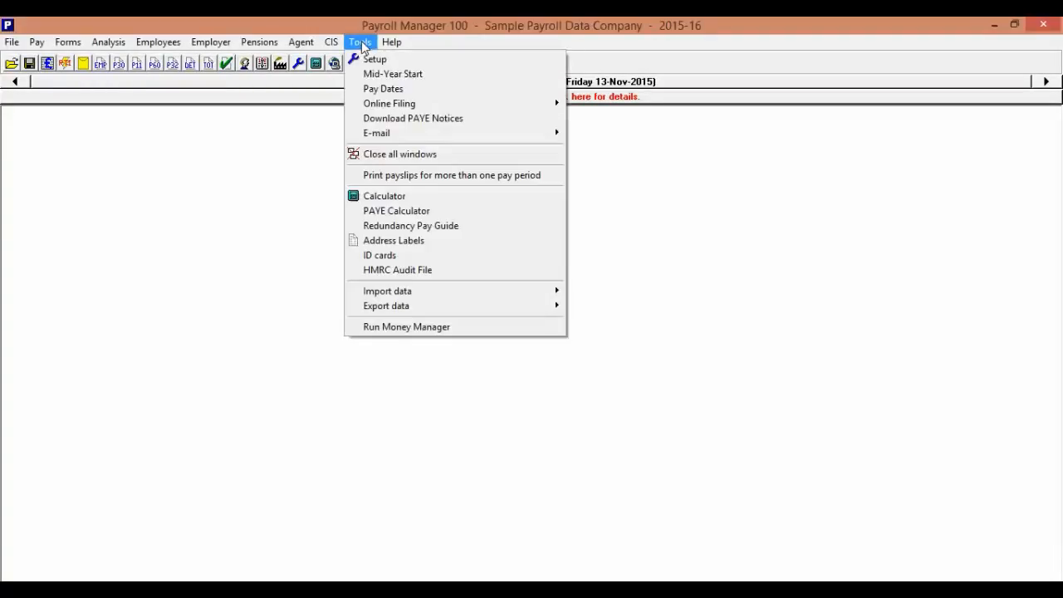
pyautogui.click(411, 121)
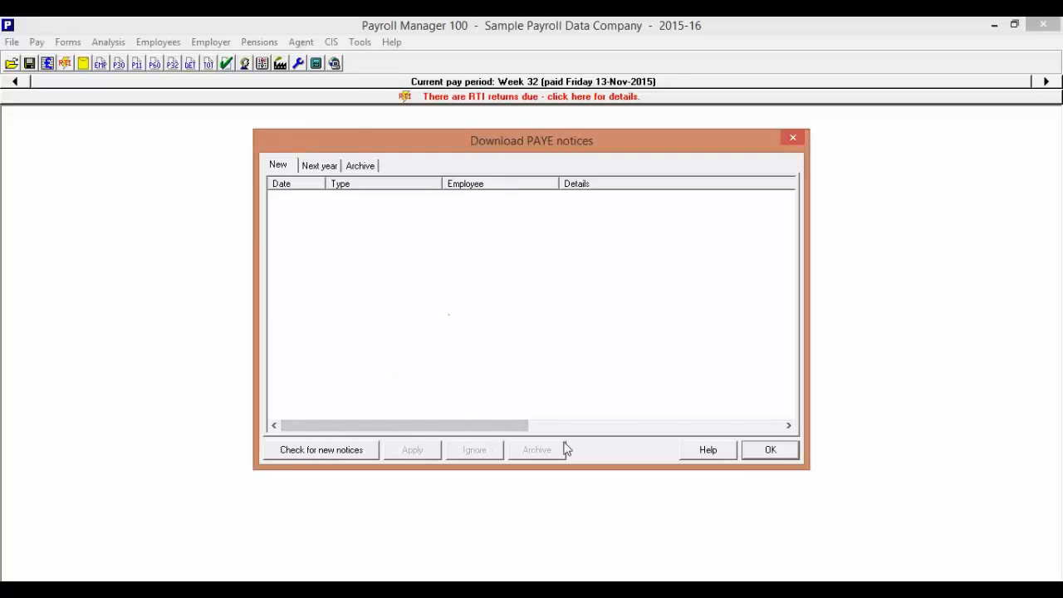
pyautogui.click(769, 449)
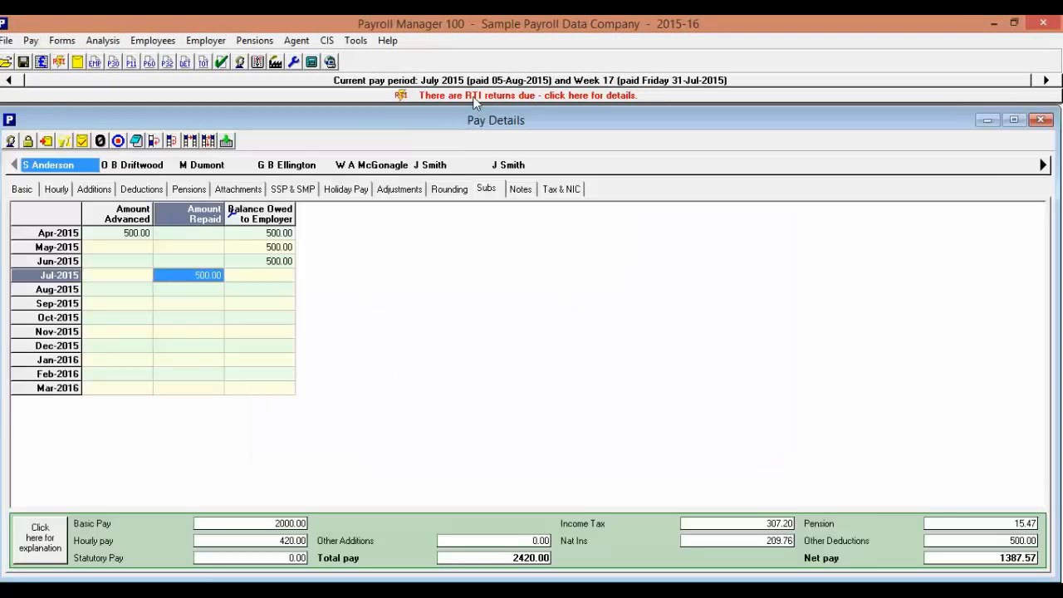
# View the Full Payment Submission for week 5, due 08-May-2015, from the Employer's RTI Schedule and close it without filing.
pyautogui.click(476, 95)
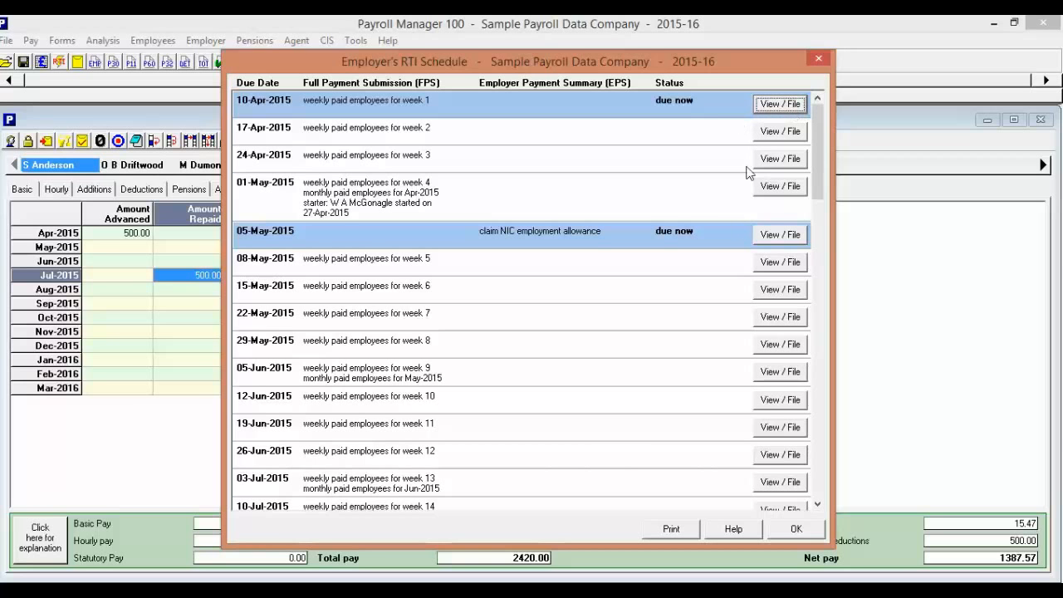
pyautogui.click(793, 264)
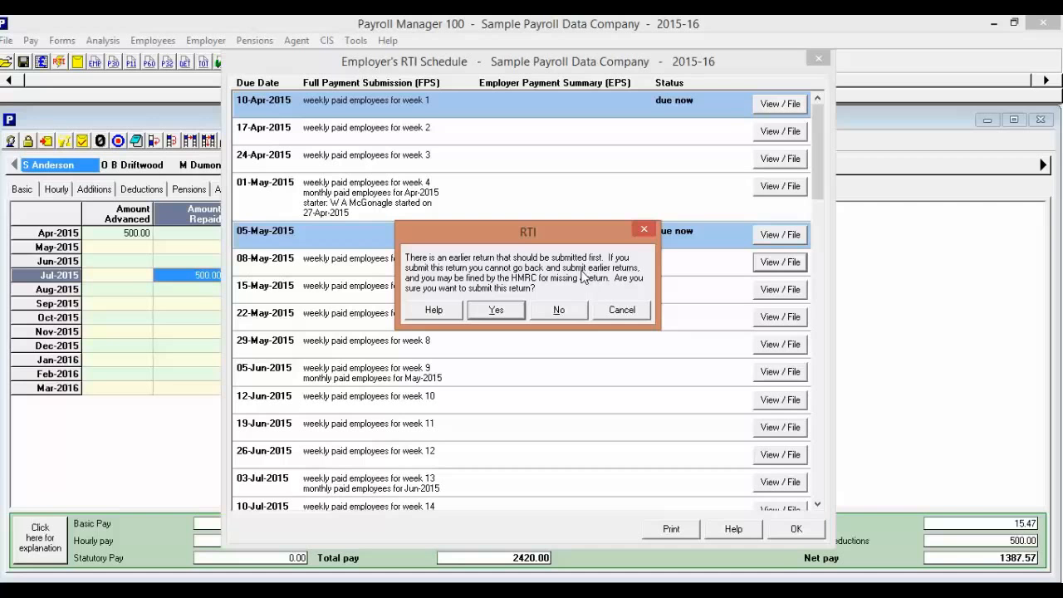
pyautogui.click(498, 310)
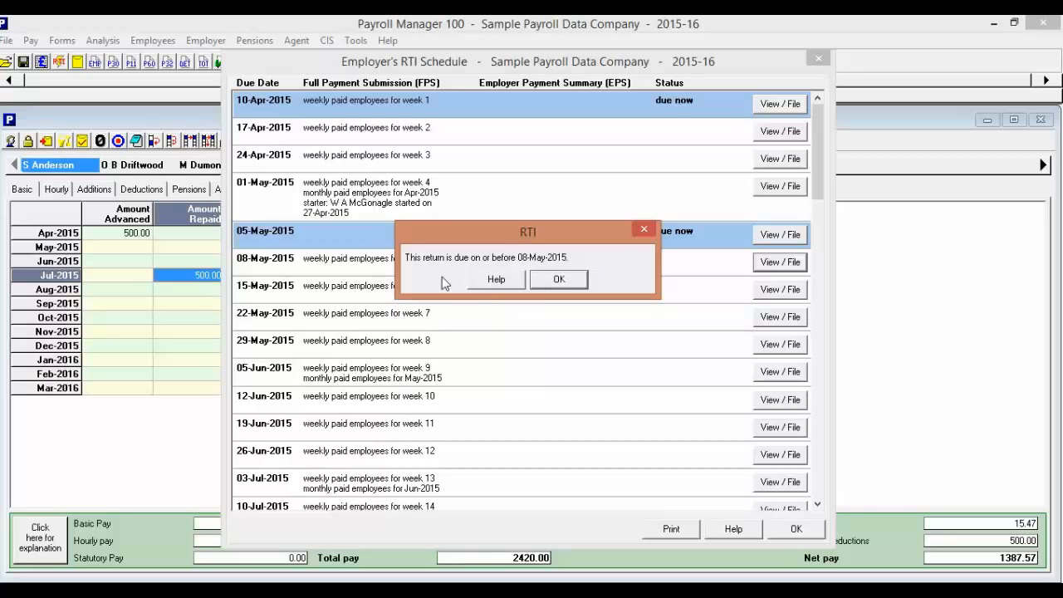
pyautogui.click(555, 281)
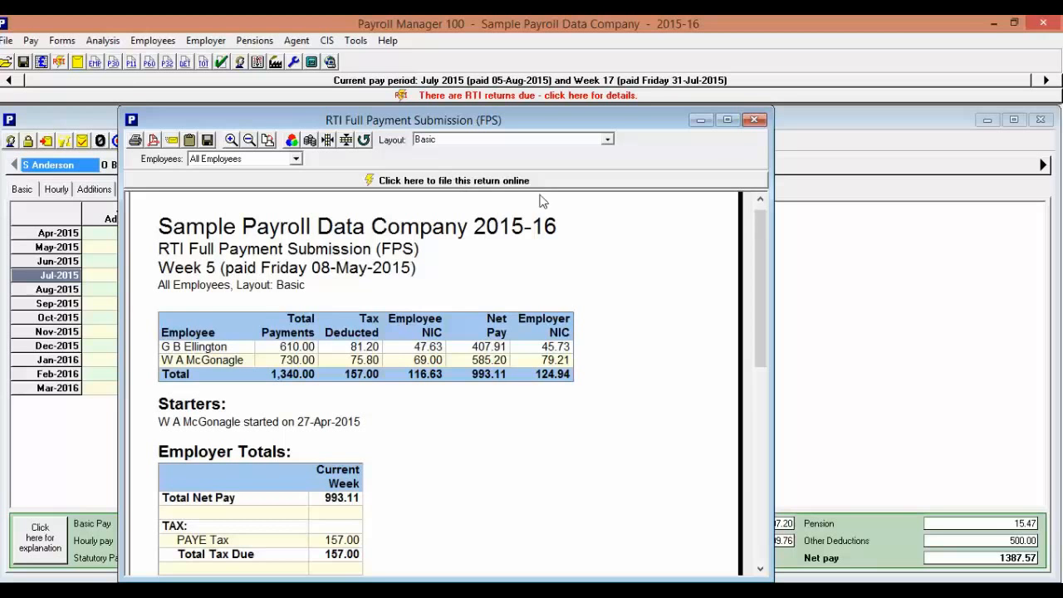
pyautogui.click(755, 121)
# Preview the July 2015 payslips for all employees, try to e-mail them, and close the preview.
pyautogui.click(77, 62)
pyautogui.click(407, 205)
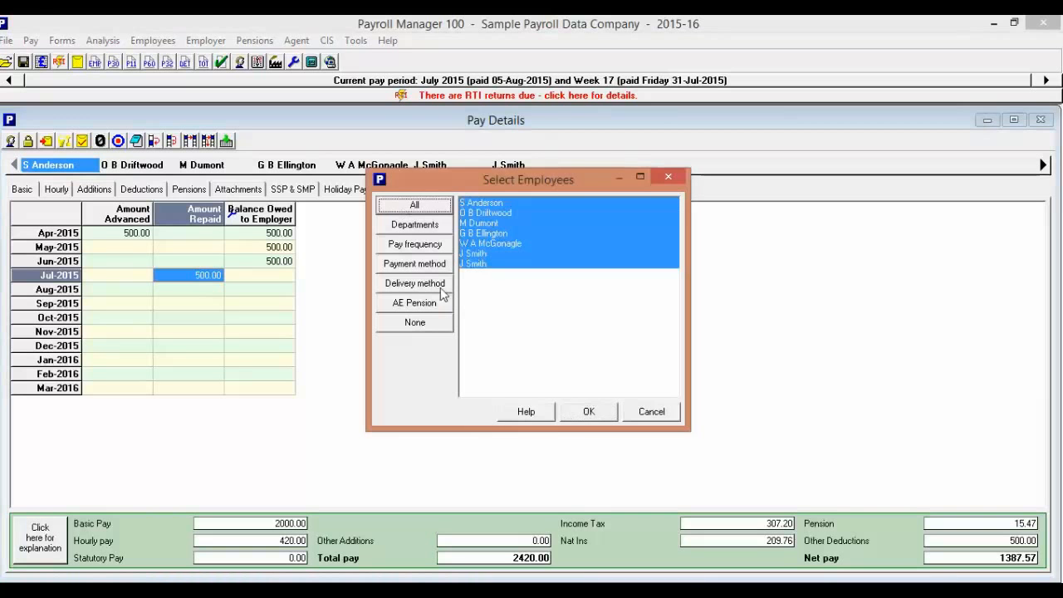
pyautogui.click(589, 412)
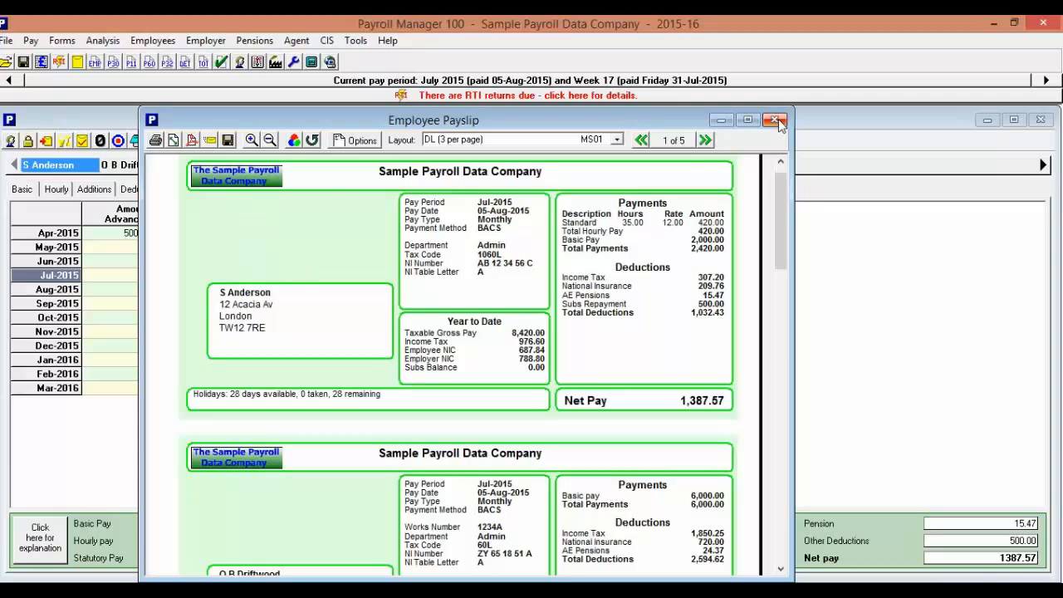
pyautogui.click(210, 141)
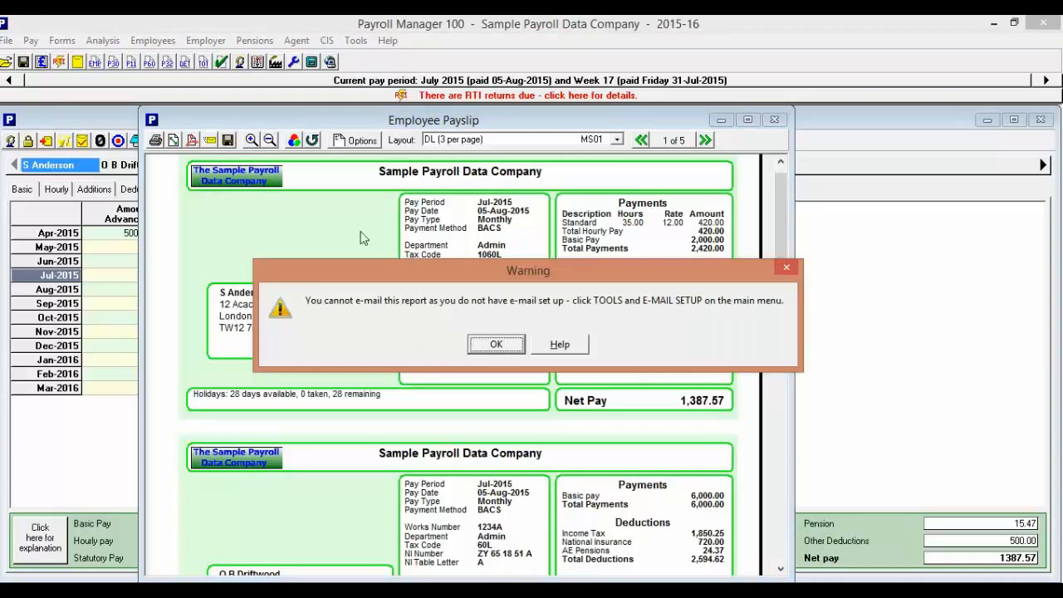
pyautogui.click(497, 345)
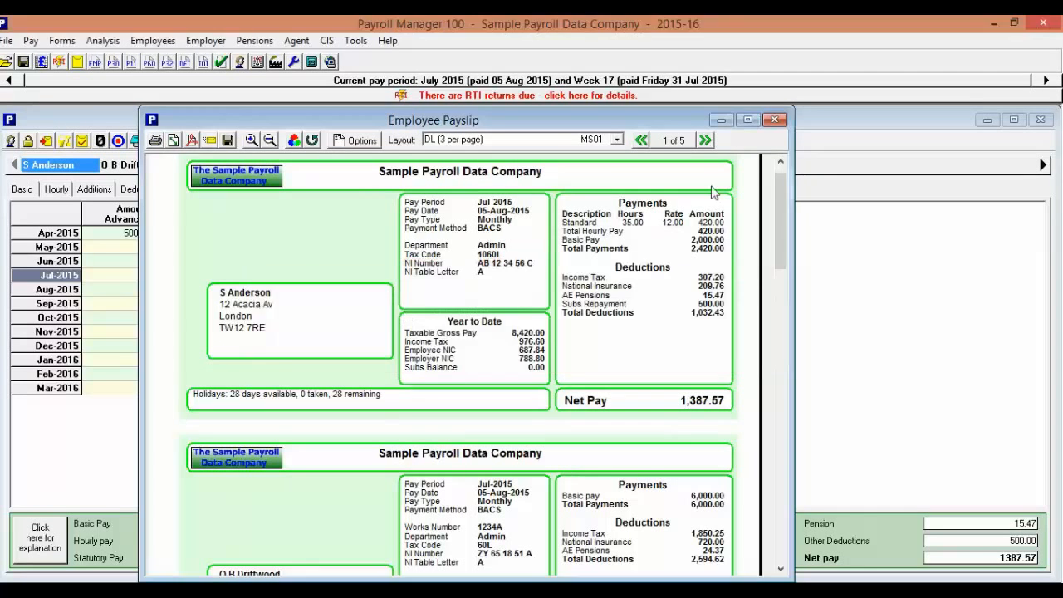
pyautogui.click(773, 120)
# Check the e-mail address in the first employee's personal details and close the record without changes.
pyautogui.click(153, 40)
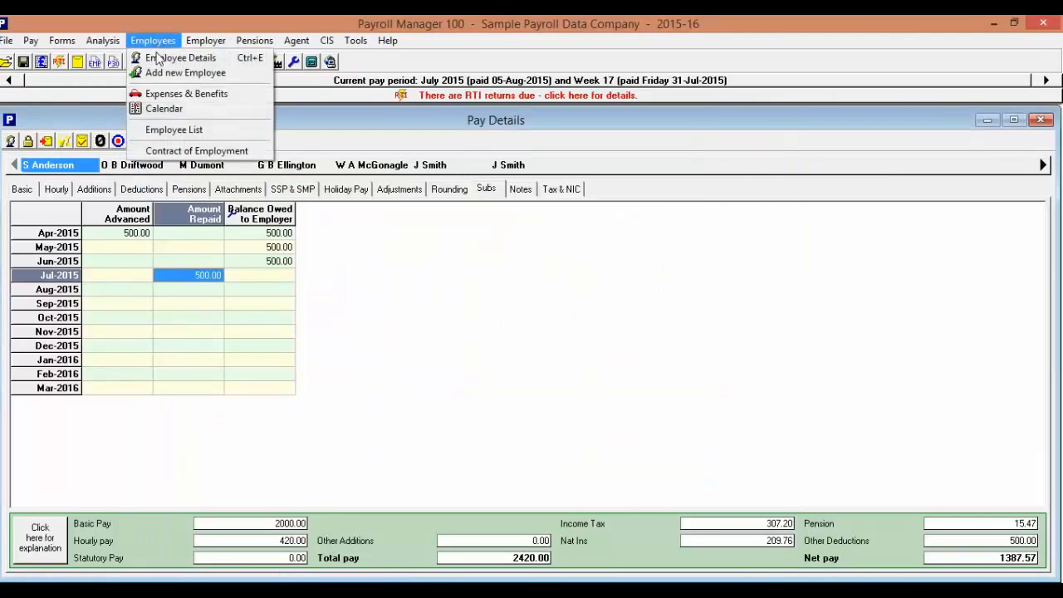
pyautogui.click(170, 55)
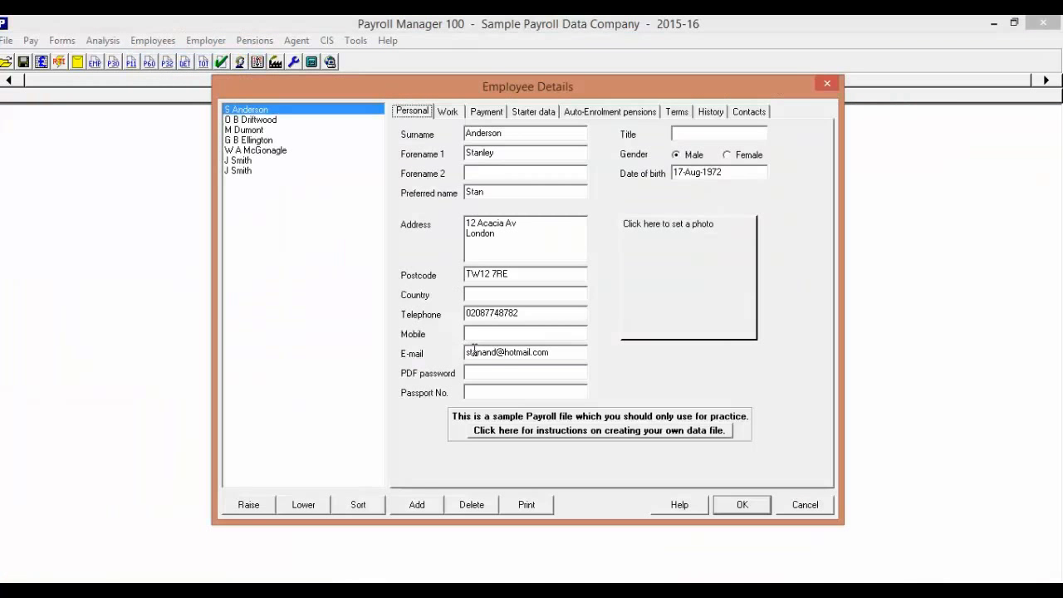
pyautogui.click(807, 506)
# Open the e-mail setup and look through the available SMTP server presets, leaving User defined selected.
pyautogui.click(355, 40)
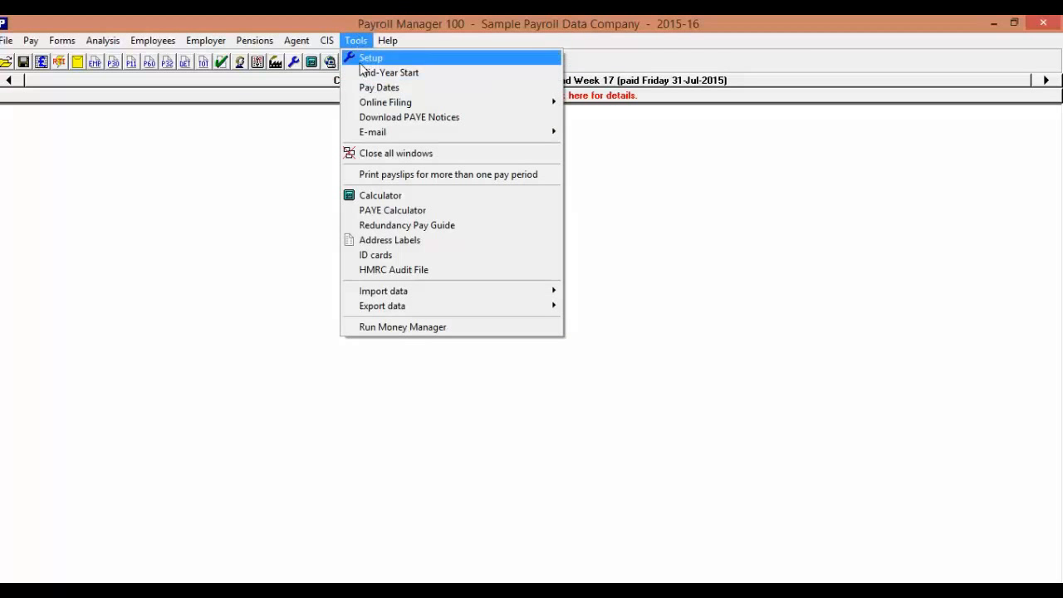
pyautogui.moveTo(535, 135)
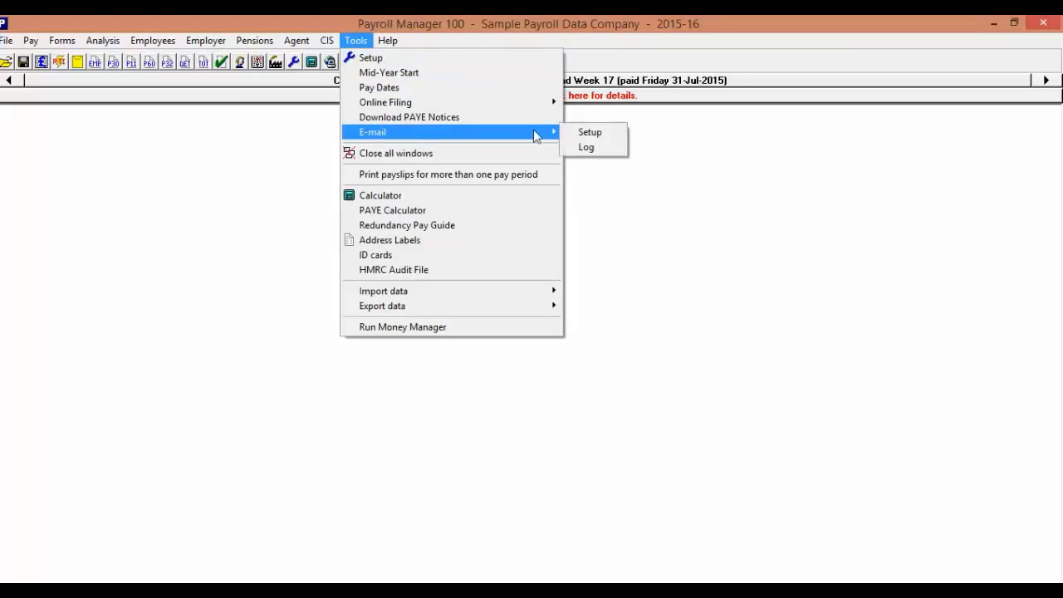
pyautogui.click(600, 135)
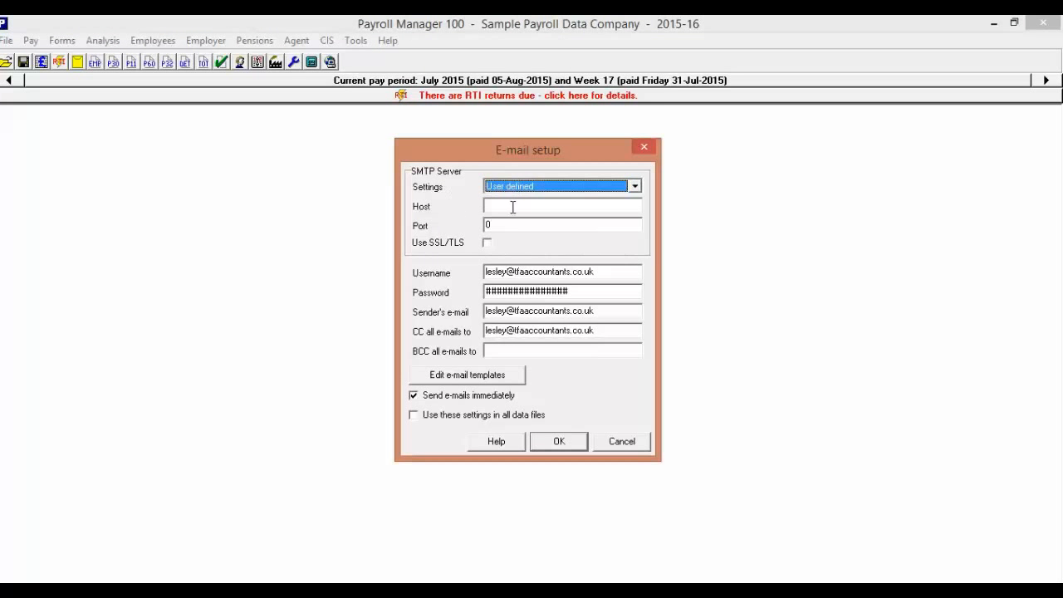
pyautogui.click(532, 182)
pyautogui.click(533, 182)
pyautogui.click(534, 182)
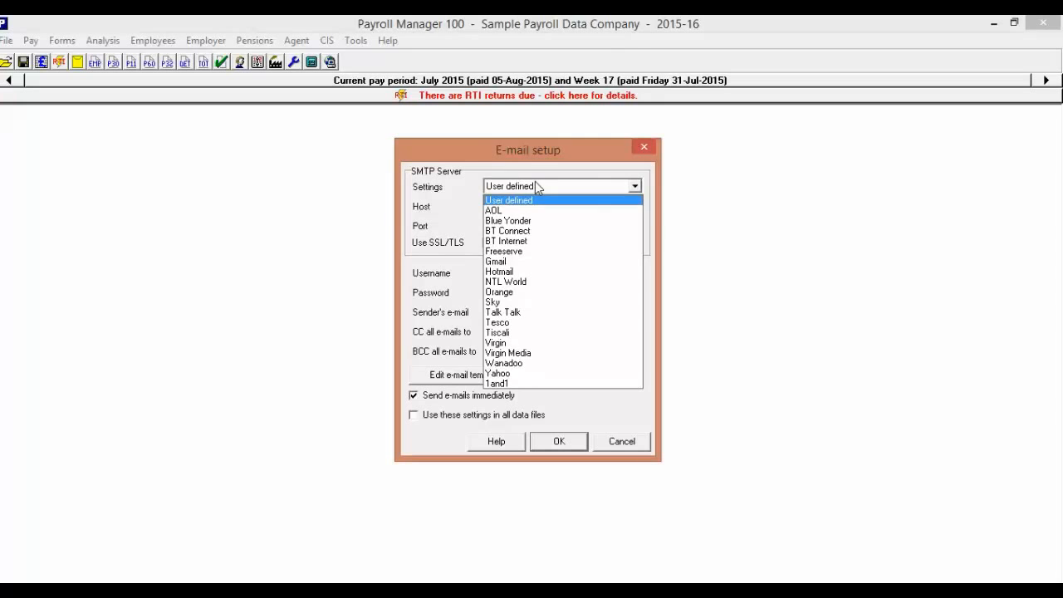
pyautogui.click(535, 181)
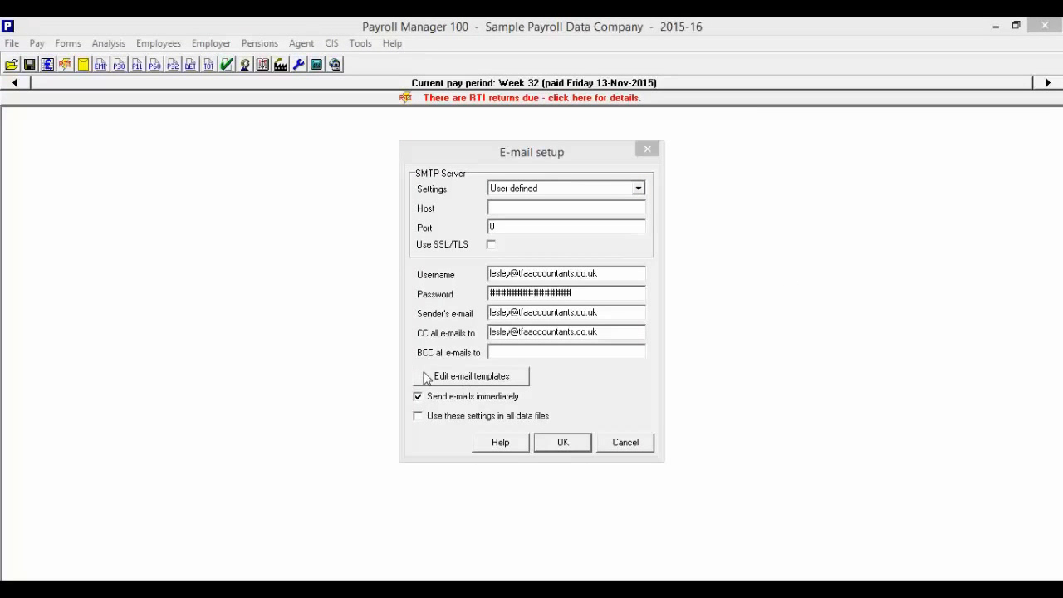
# View the "Payslips to employees" e-mail template, and cancel out of the e-mail setup.
pyautogui.click(466, 379)
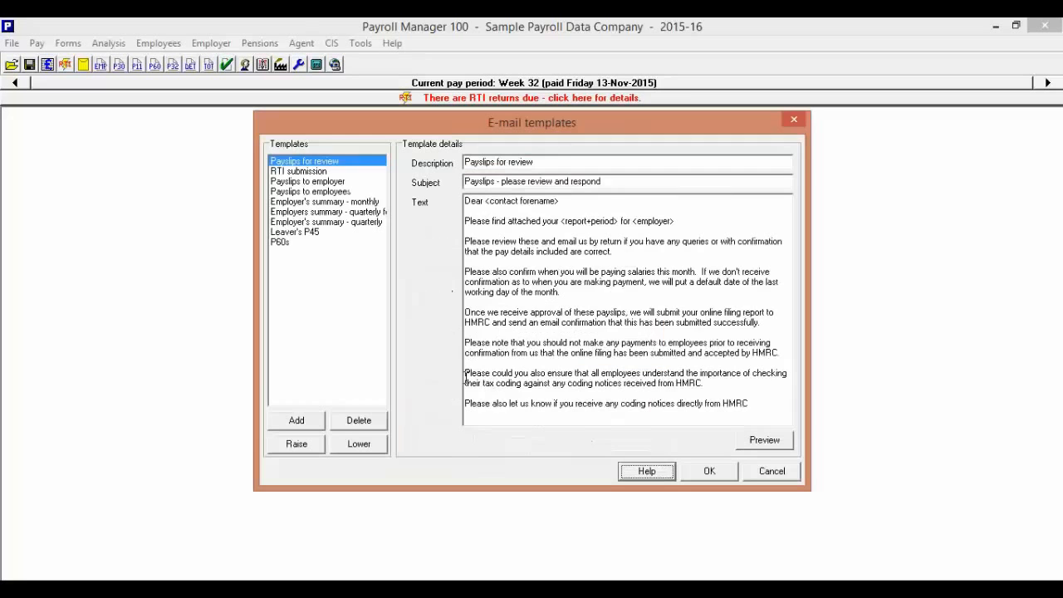
pyautogui.click(301, 193)
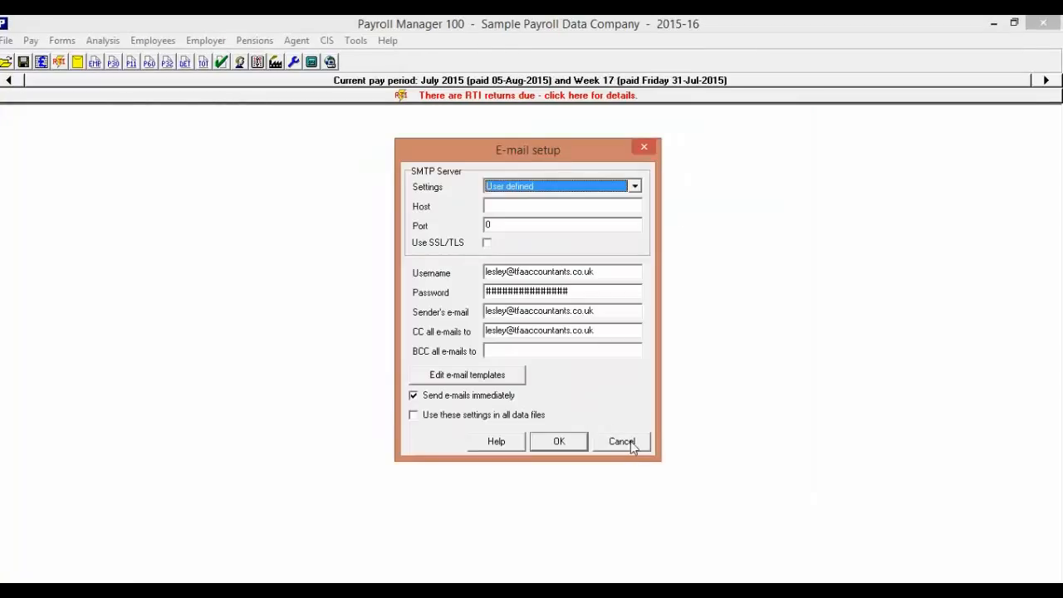
pyautogui.click(636, 445)
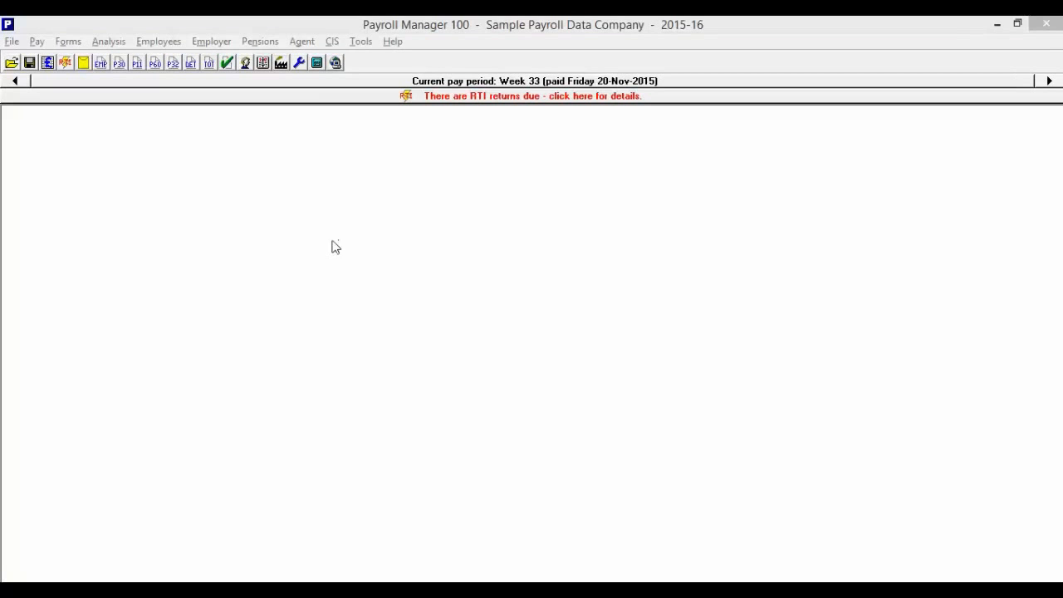
# Open Tax & NIC Actually Paid, examine the Employer's Tax Summary behind April's amount due, and close the report.
pyautogui.click(37, 42)
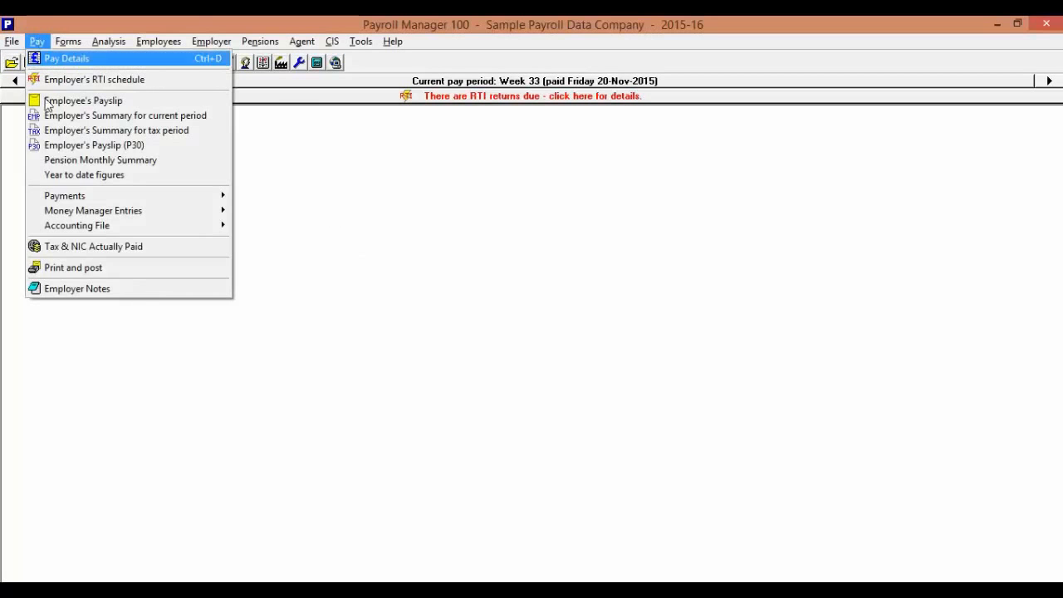
pyautogui.click(89, 247)
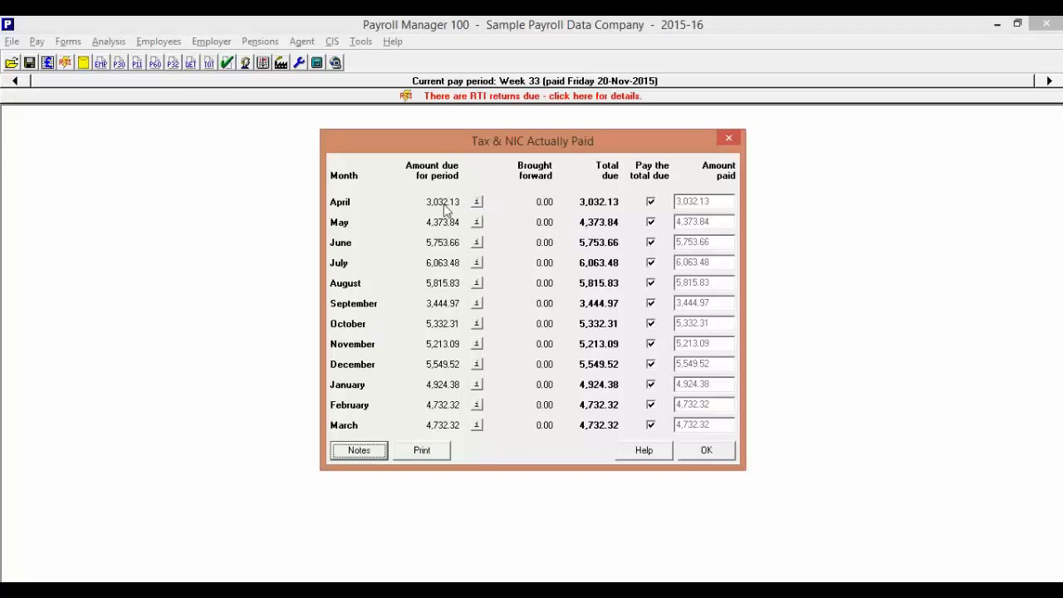
pyautogui.click(477, 201)
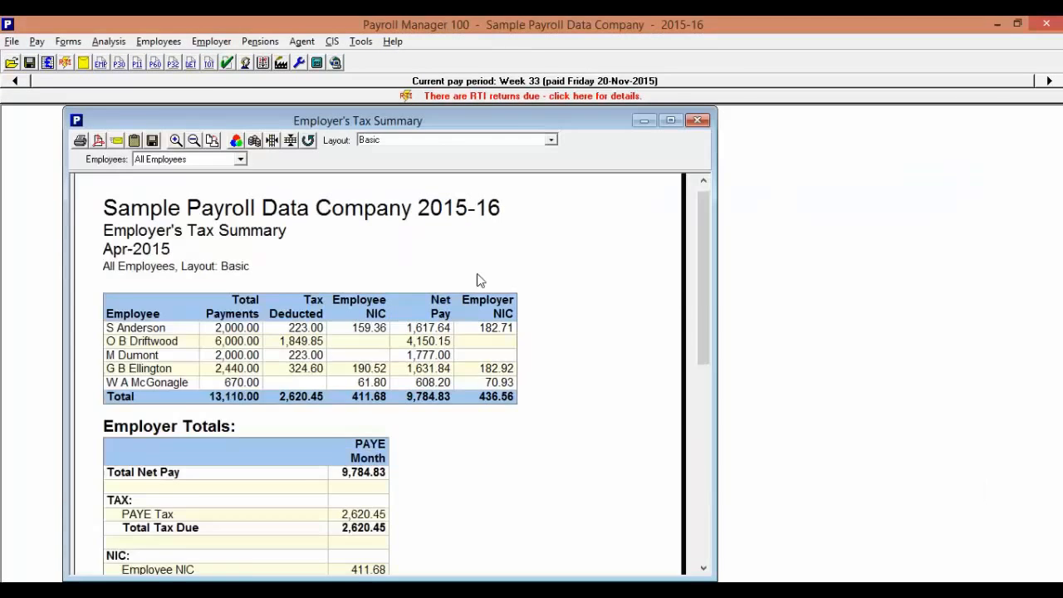
pyautogui.scroll(-5, 480, 279)
pyautogui.scroll(-3, 482, 283)
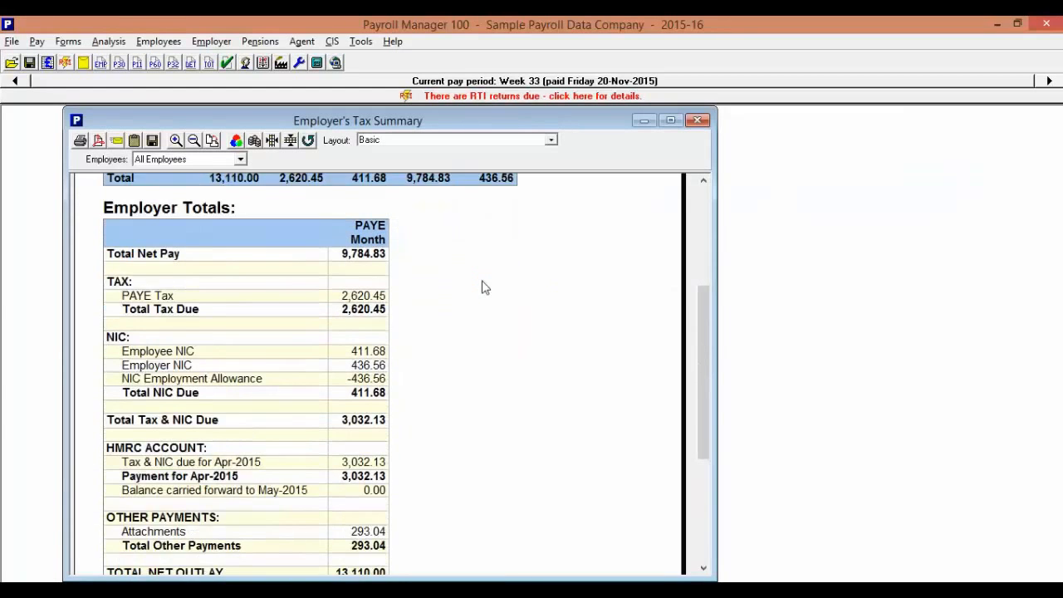
pyautogui.click(697, 121)
# Reopen the monthly Tax & NIC Actually Paid record.
pyautogui.click(37, 42)
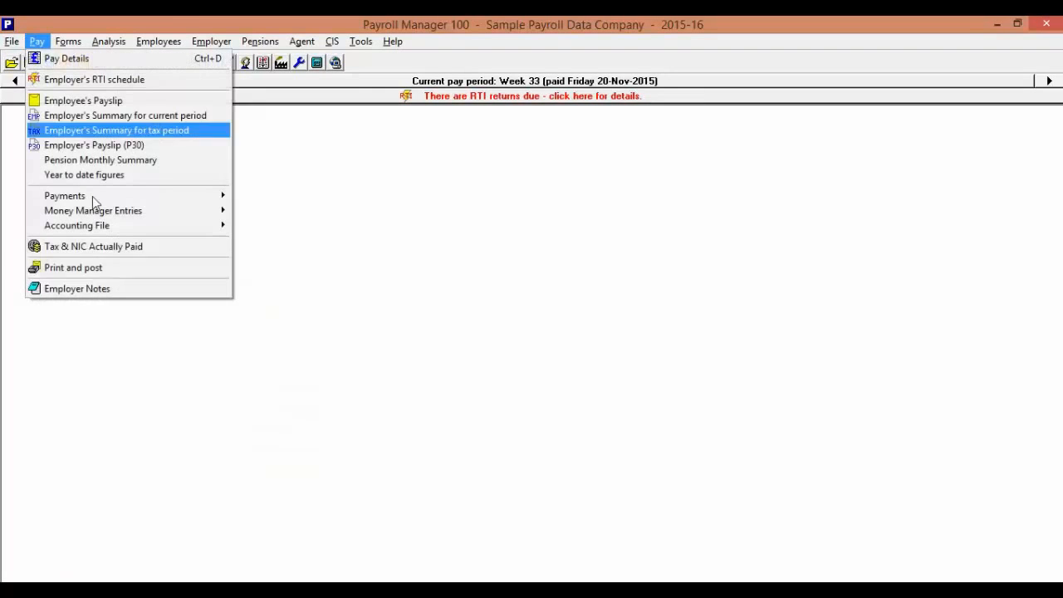
pyautogui.click(130, 247)
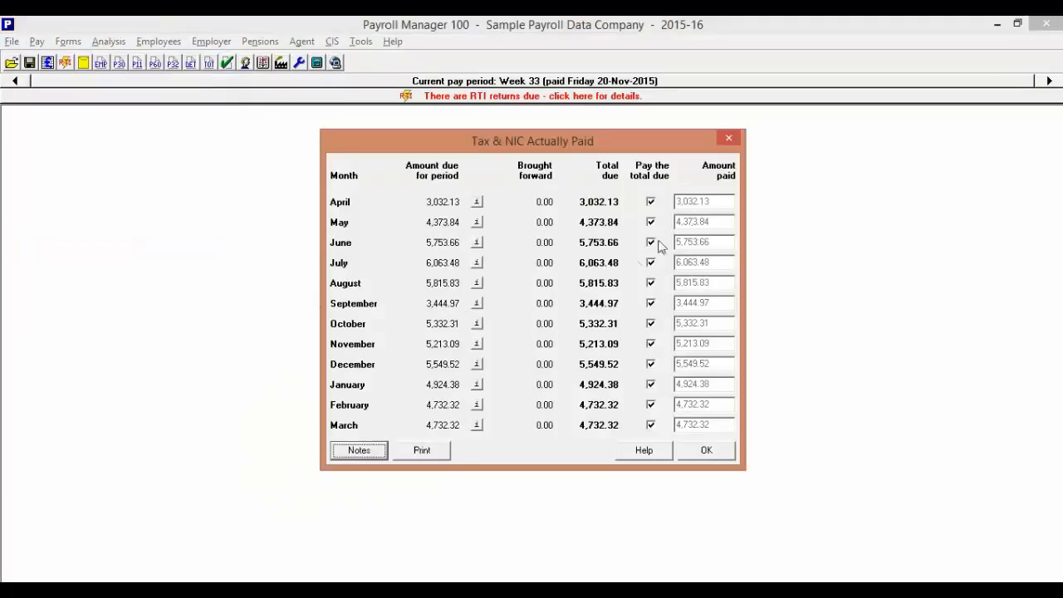